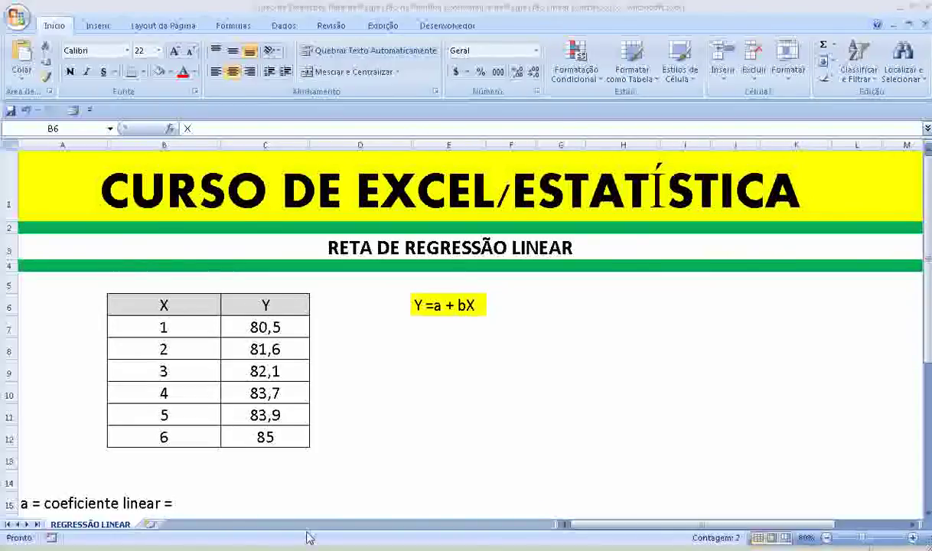
Edit the E6 label so it reads 'Y = a + bX' with spaces around the equals sign
click(427, 305)
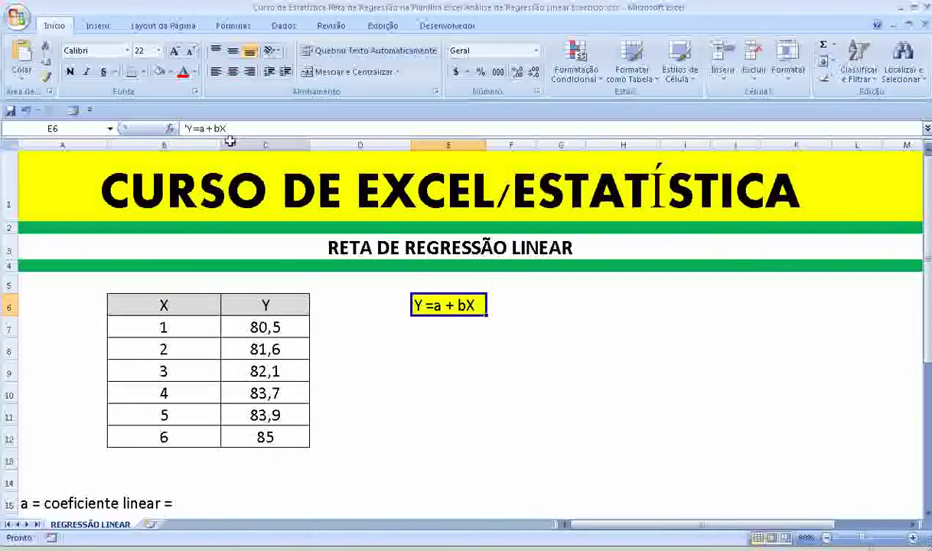
click(189, 128)
drag(199, 128, 226, 129)
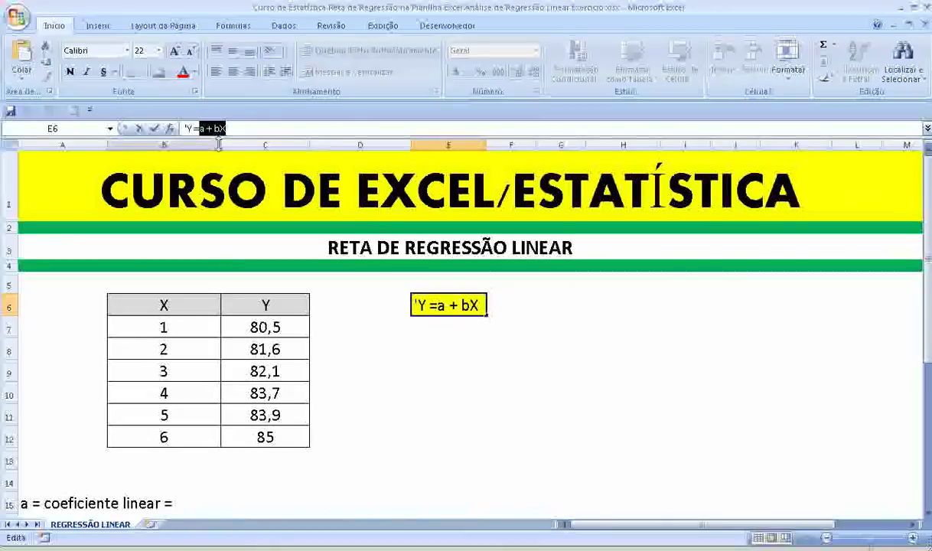
click(211, 162)
click(414, 300)
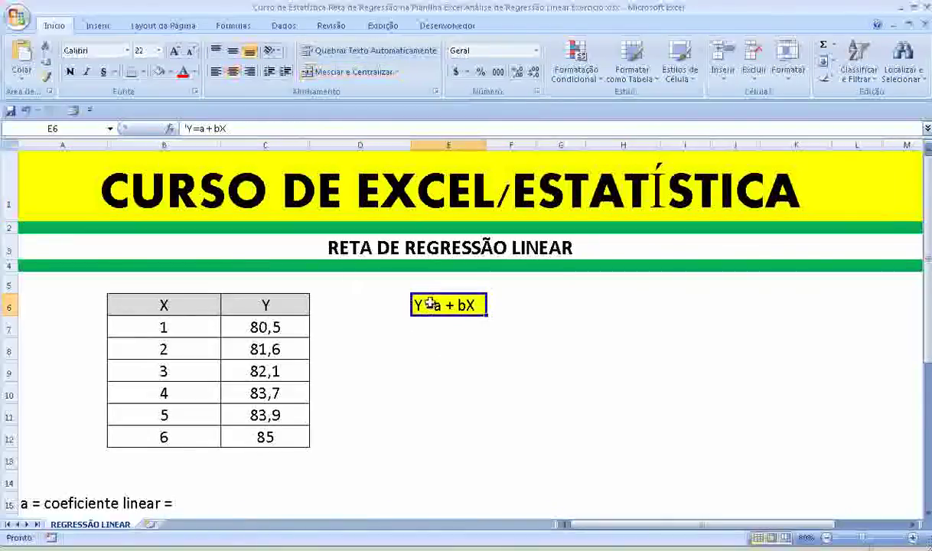
click(201, 129)
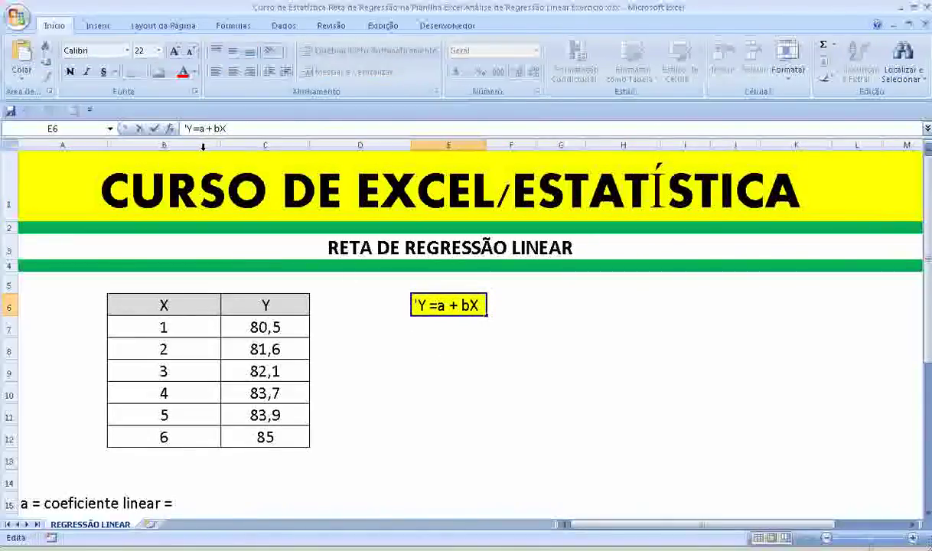
key(Return)
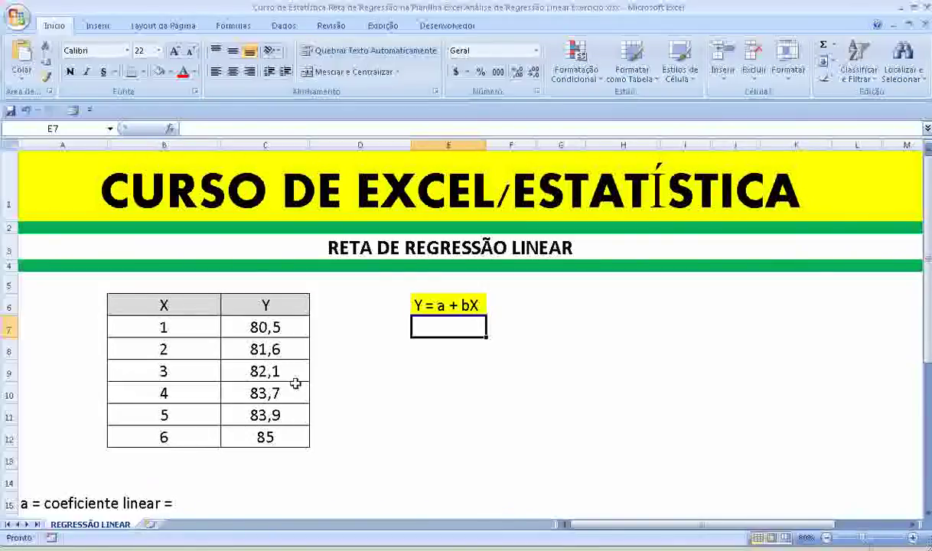
Enter =INTERCEPÇÃO(C7:C12;B7:B12) in C15 to get the linear coefficient 79,7
click(98, 502)
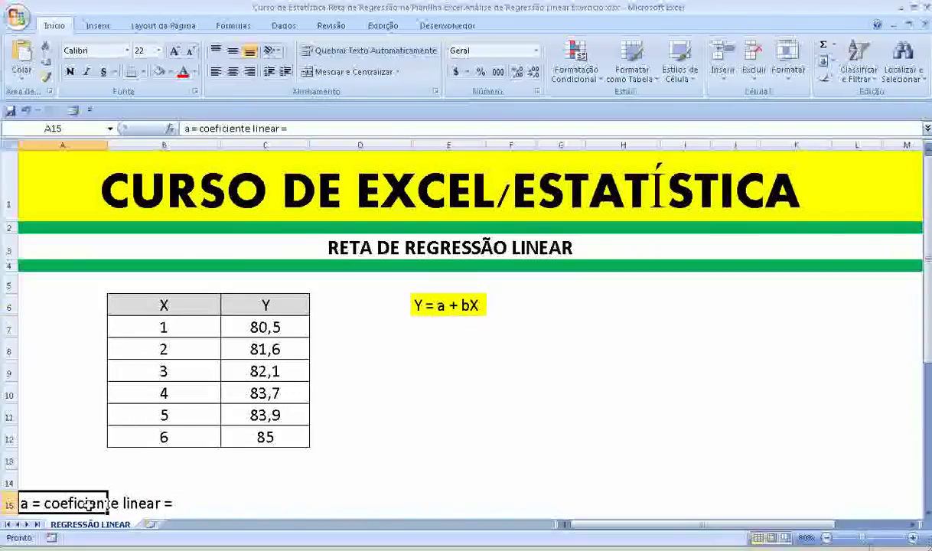
click(243, 503)
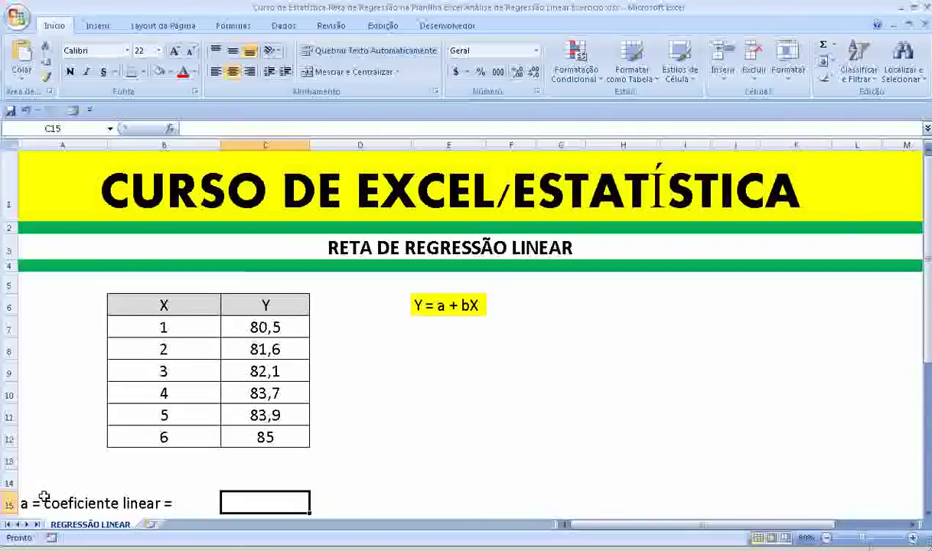
text(=)
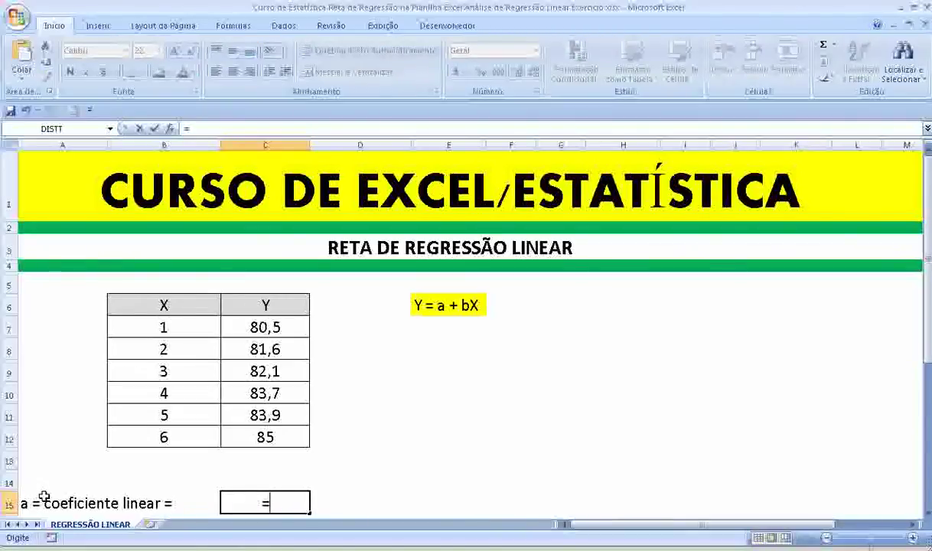
text(INT)
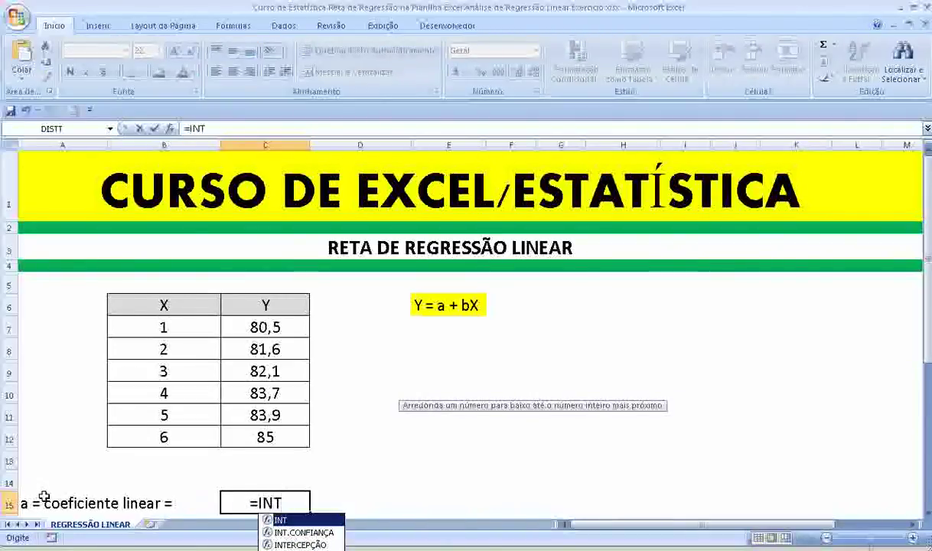
click(293, 545)
double_click(294, 545)
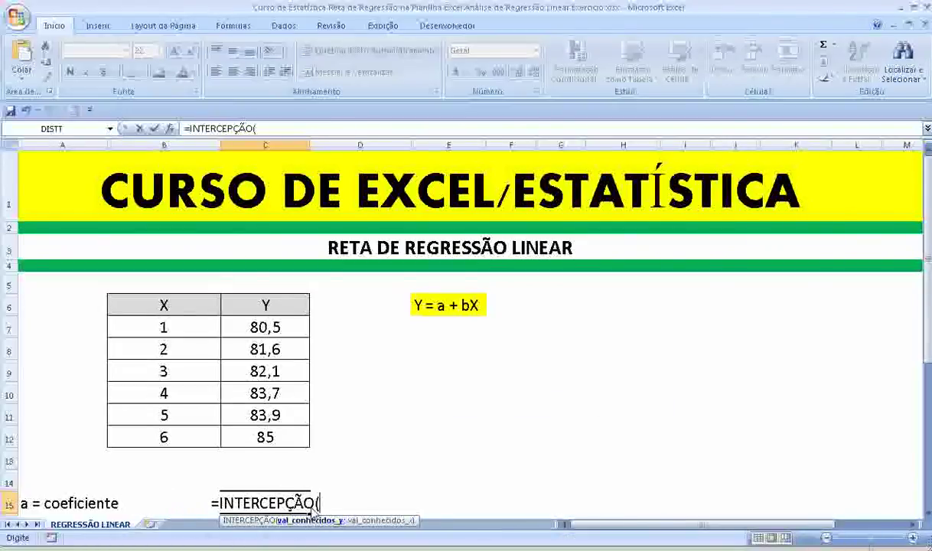
click(267, 325)
drag(268, 325, 264, 434)
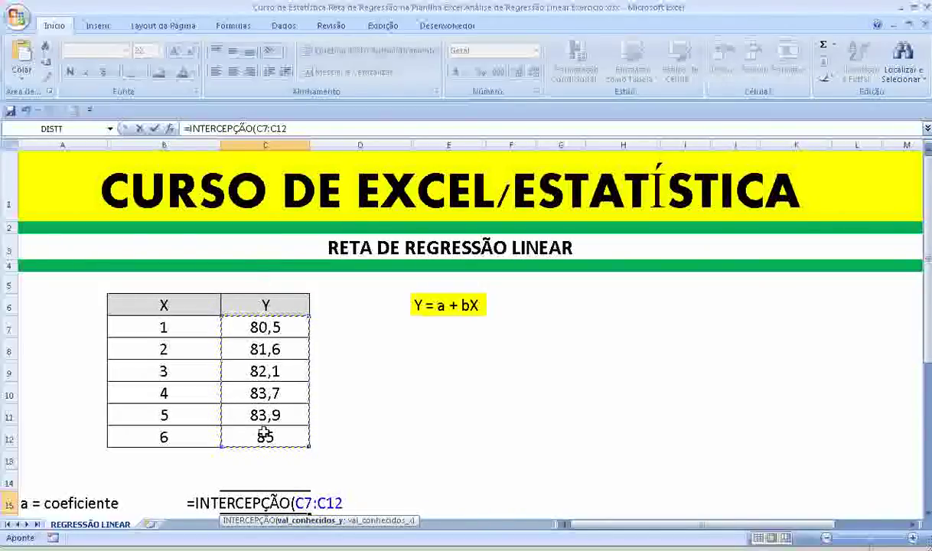
text(;)
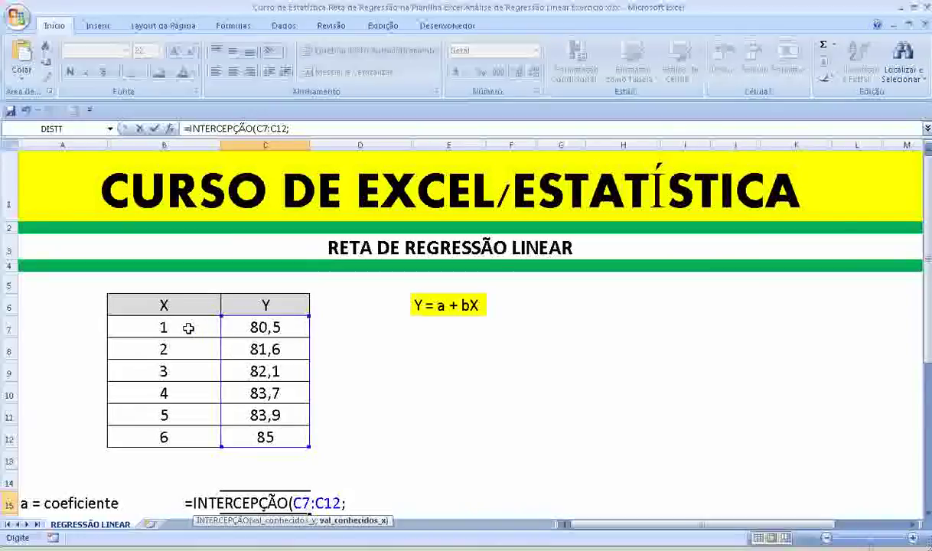
drag(191, 327, 189, 435)
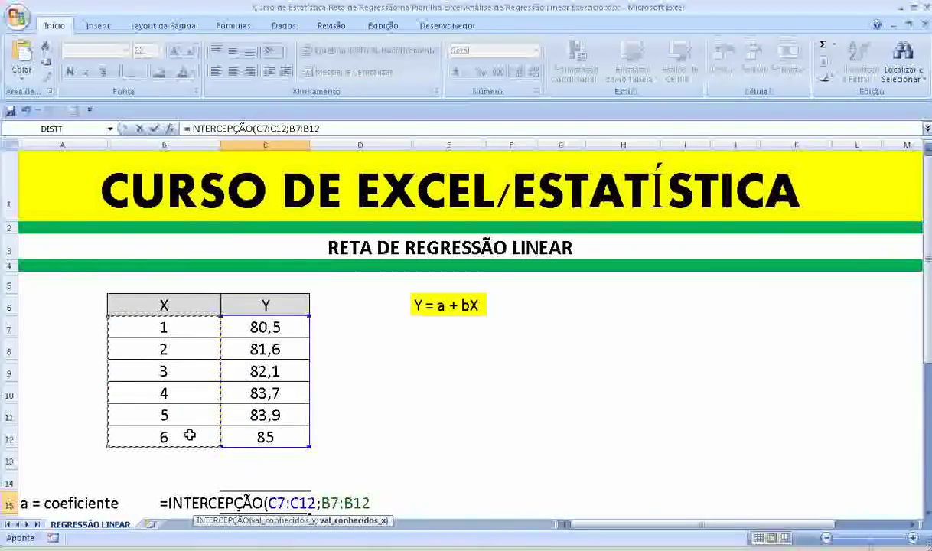
text())
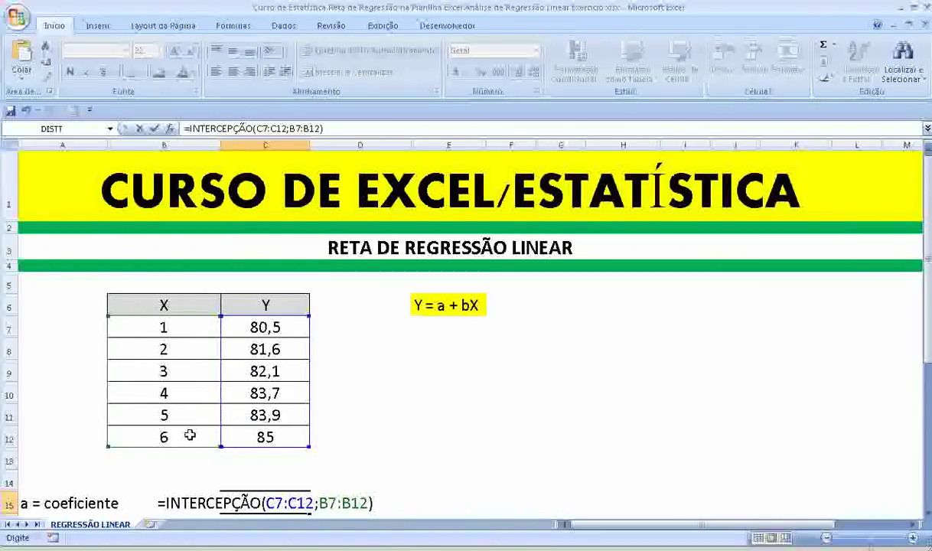
key(Return)
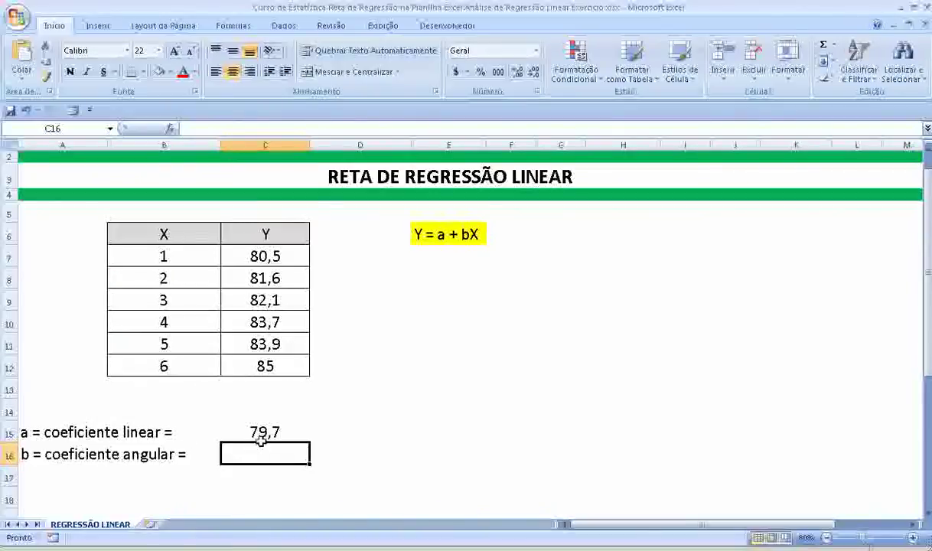
Enter =INCLINAÇÃO(C7:C12;B7:B12) in C16 to get the angular coefficient 0,8857143
click(260, 433)
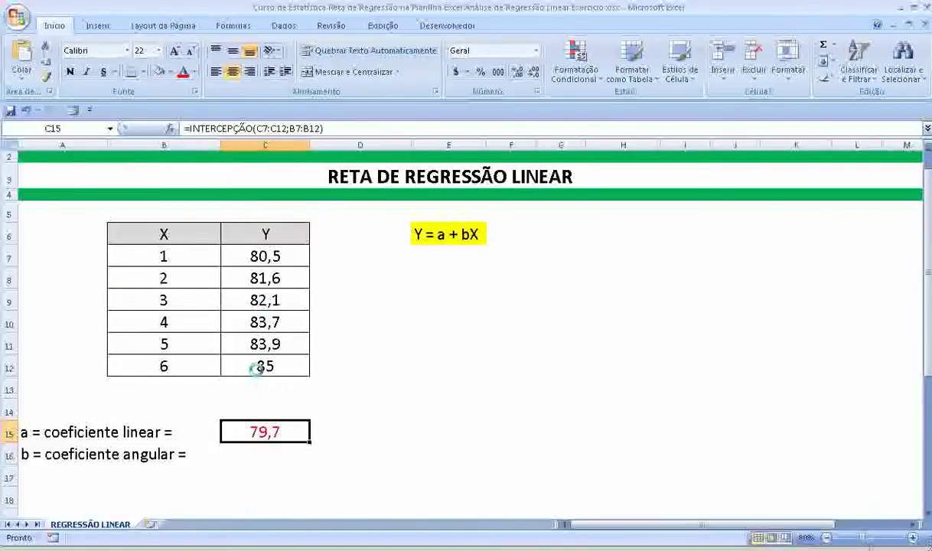
click(256, 453)
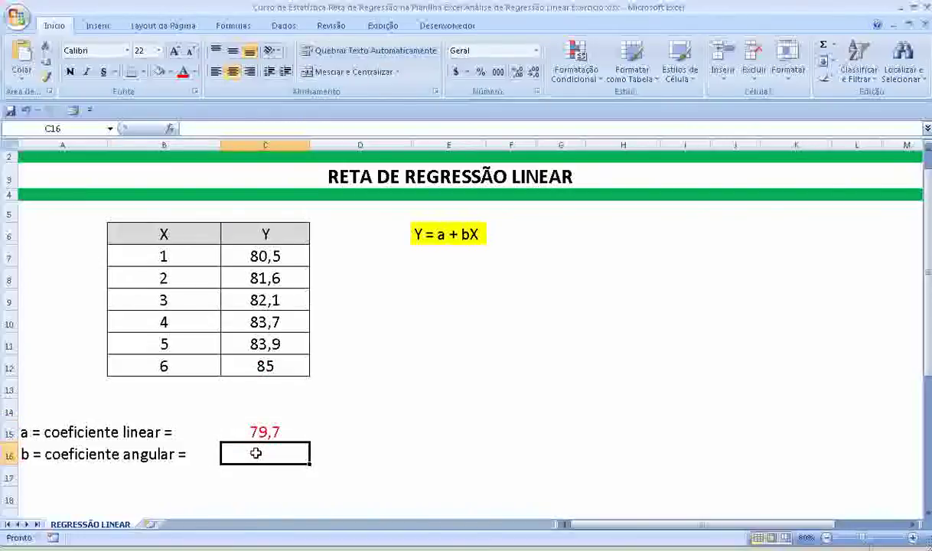
text(=)
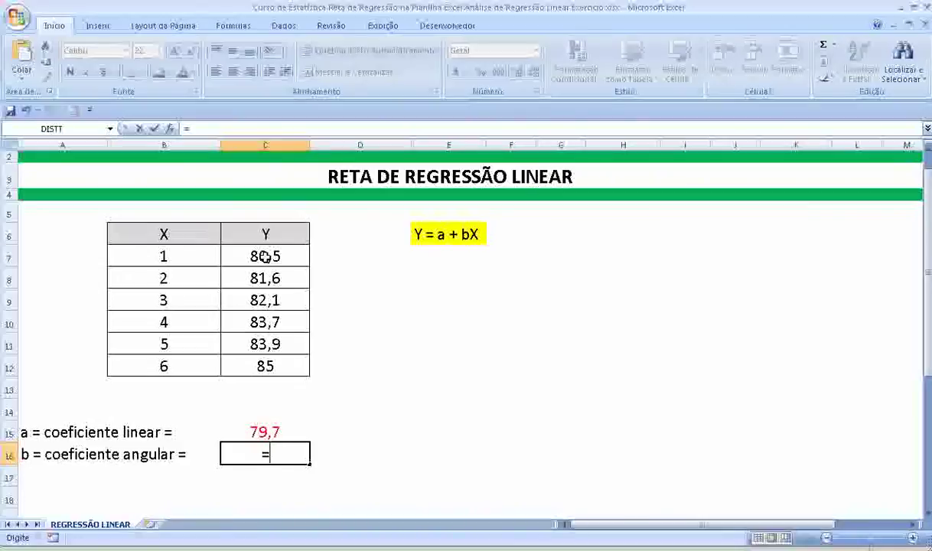
text(INC)
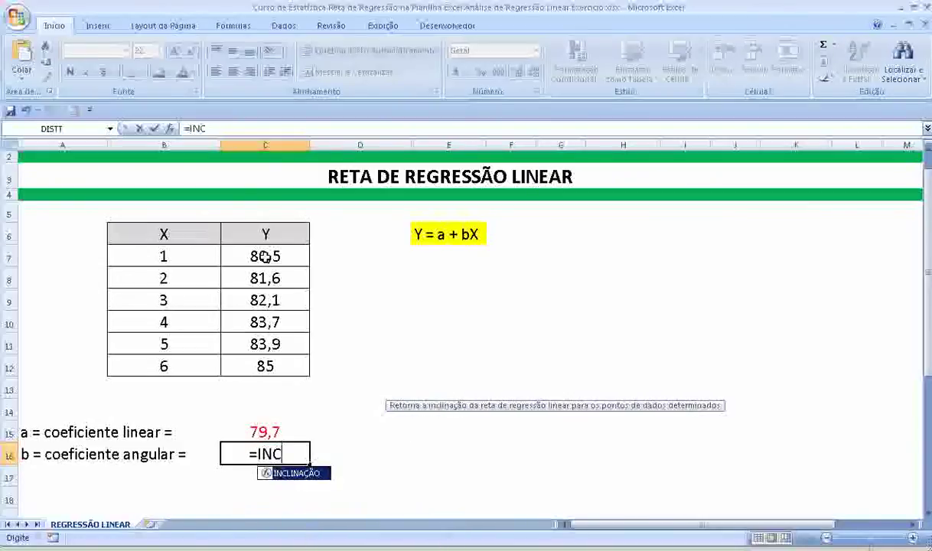
text(L)
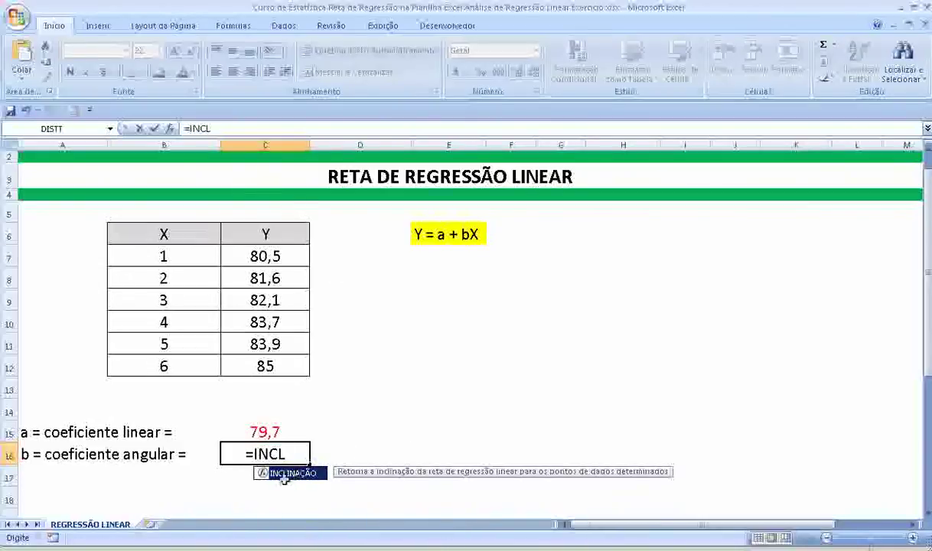
double_click(283, 474)
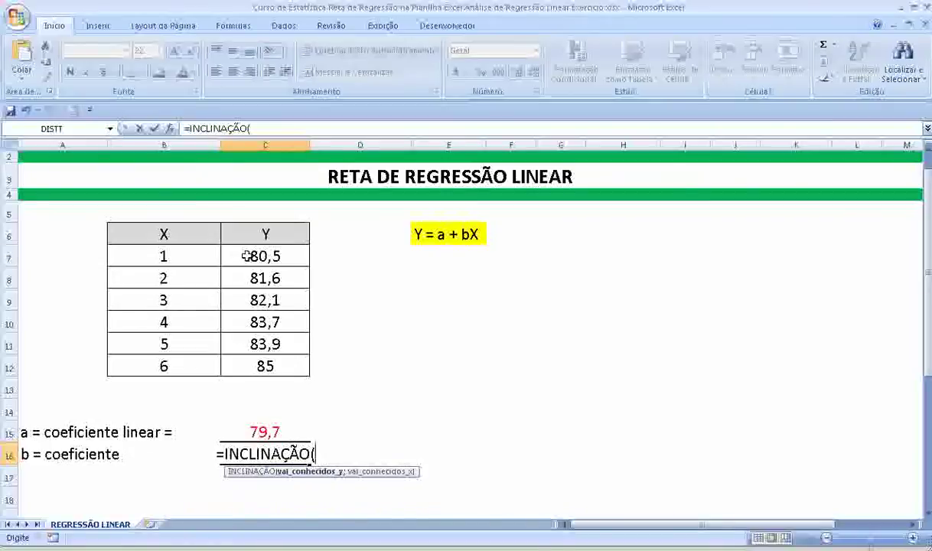
drag(245, 257, 246, 364)
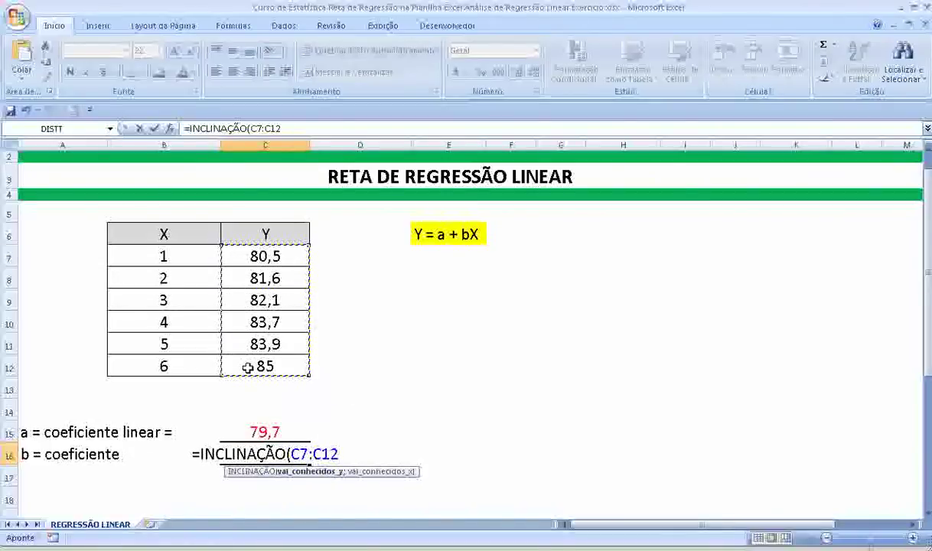
text(;)
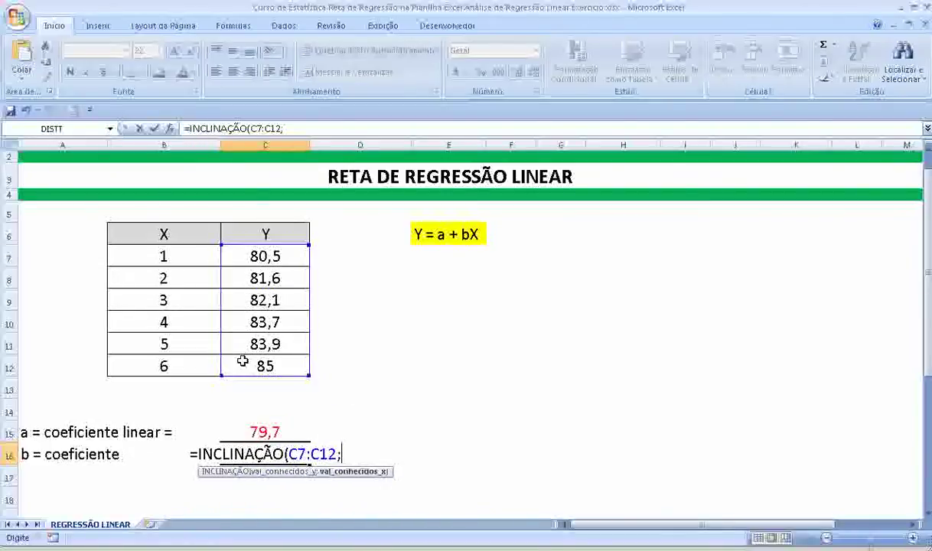
drag(183, 259, 189, 366)
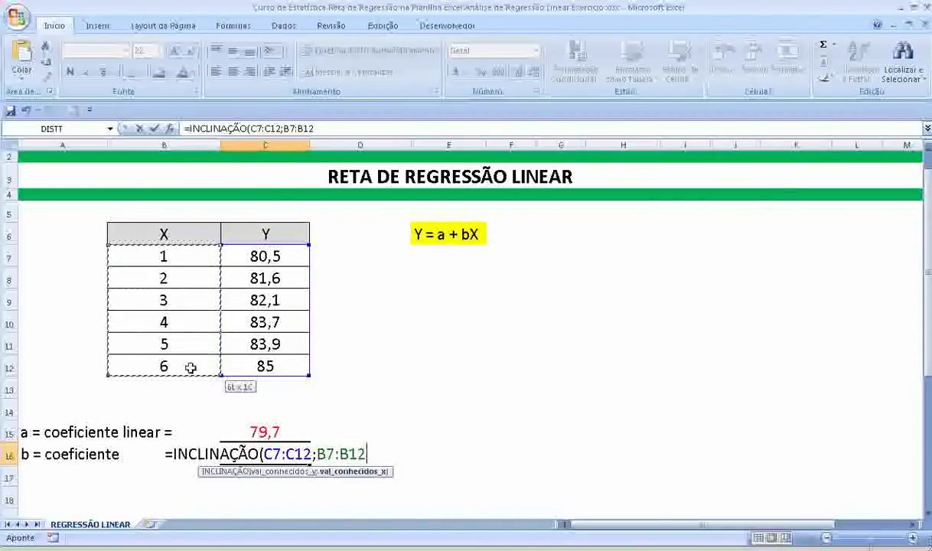
text())
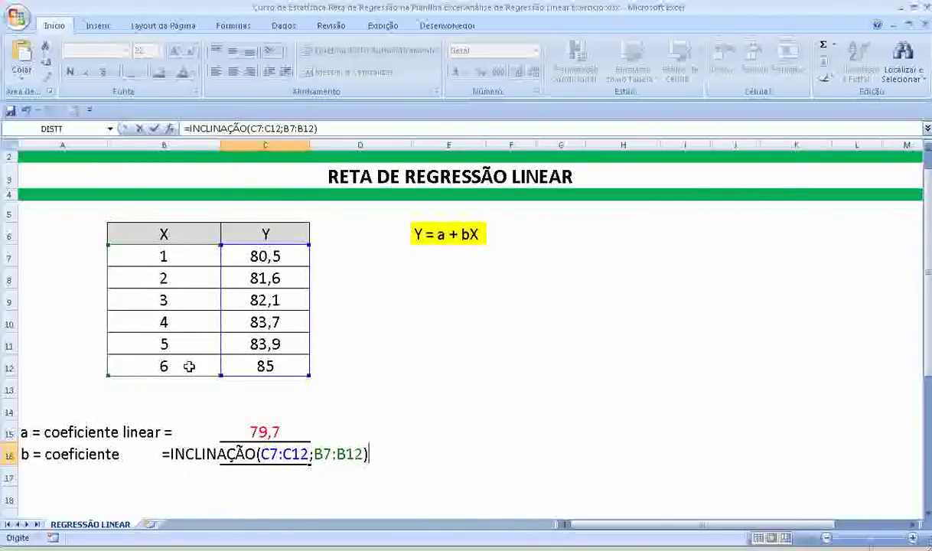
key(Return)
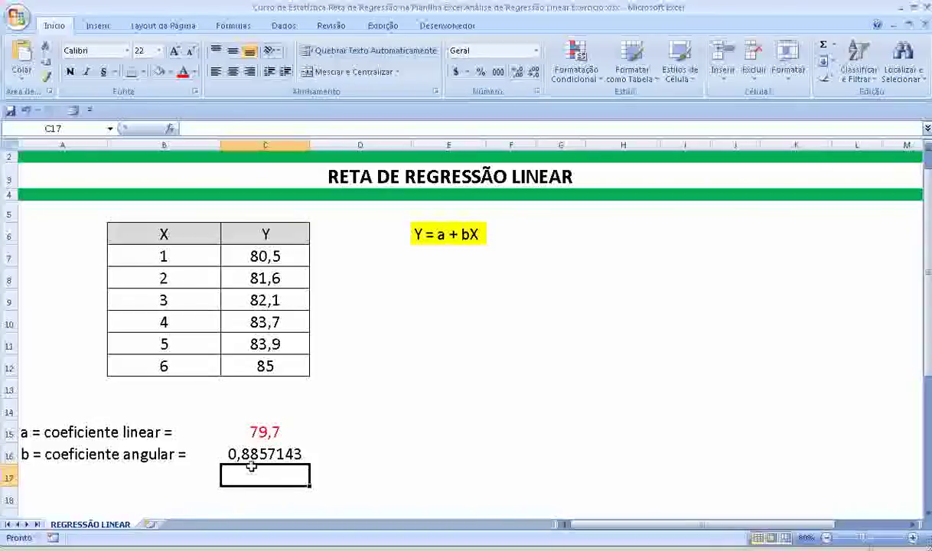
Colour the slope value 0,8857143 in C16 red
click(254, 455)
click(183, 71)
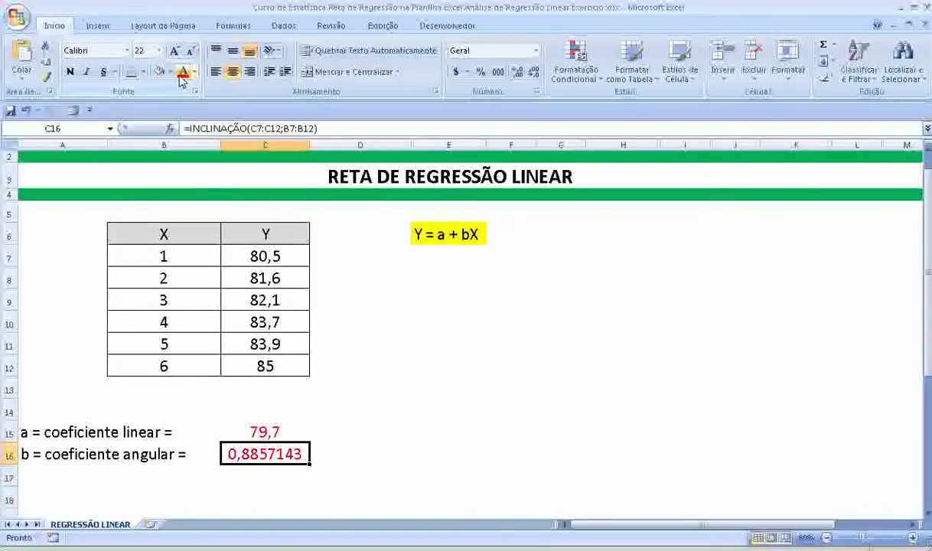
click(454, 261)
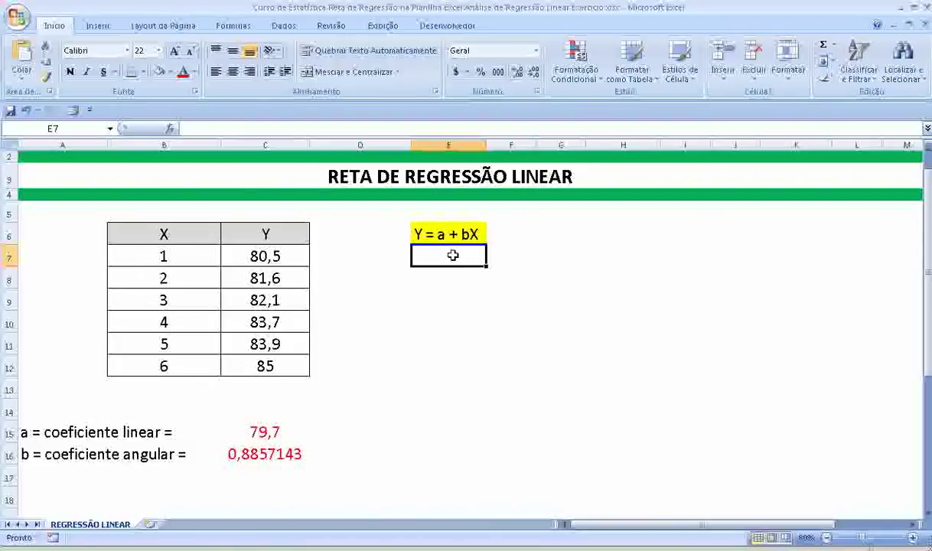
Change E7 to read just 'Y ='
text(Y = a + bX)
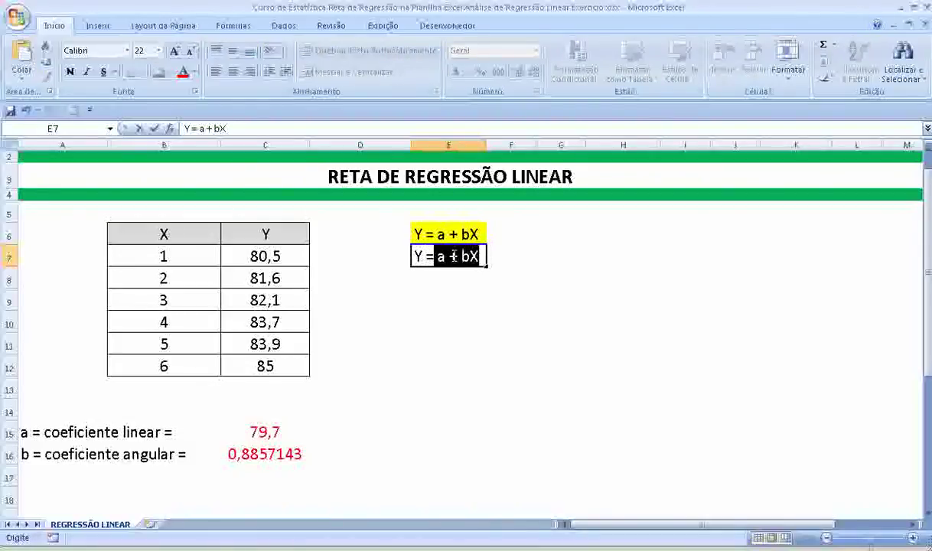
key(Return)
click(453, 256)
key(Right)
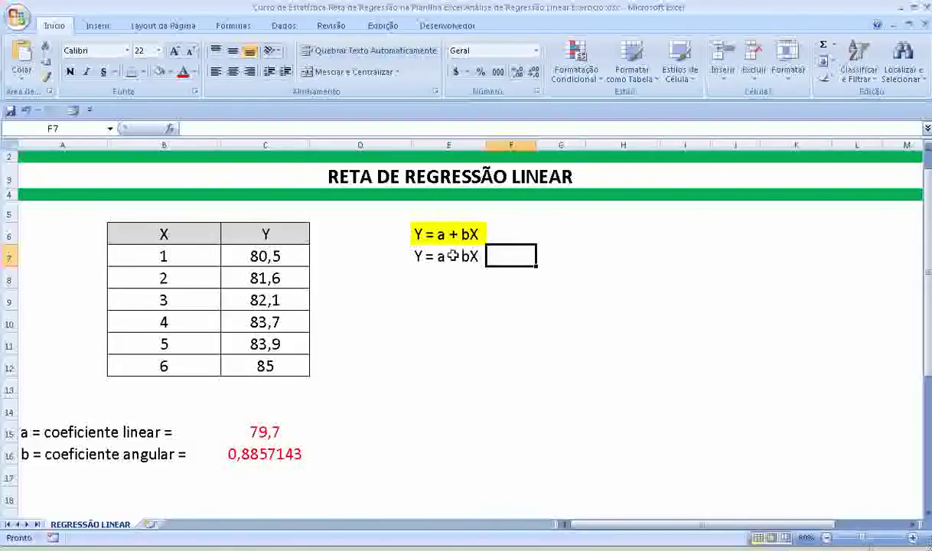
click(453, 256)
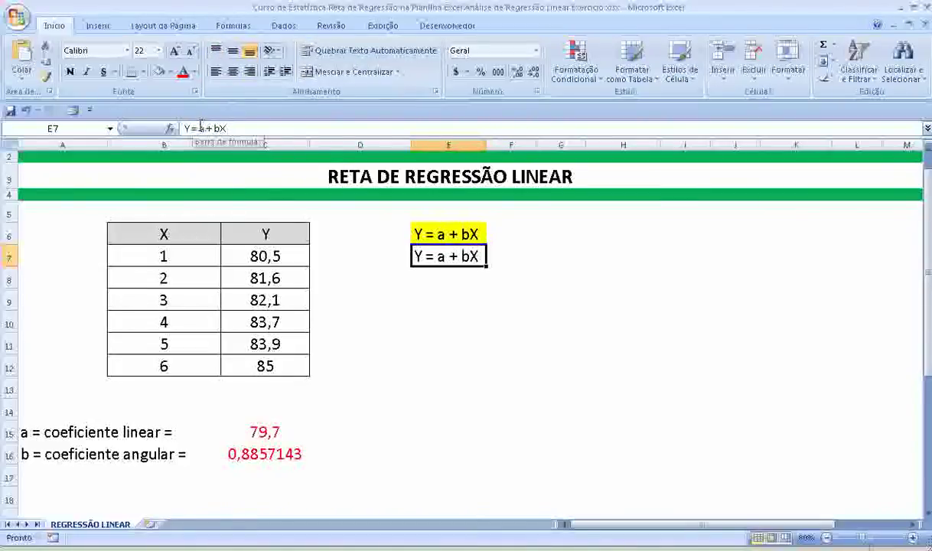
drag(198, 129, 285, 140)
key(Delete)
key(Return)
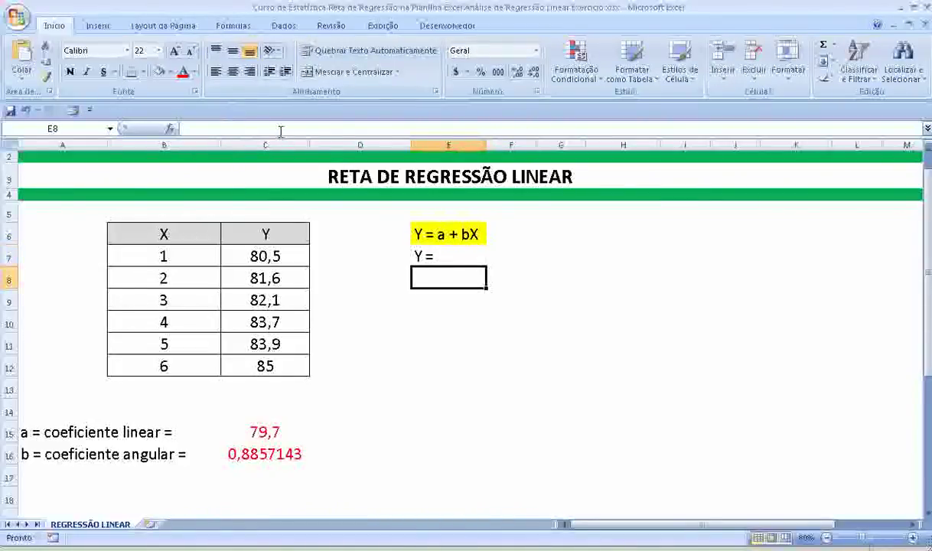
key(Up)
key(Right)
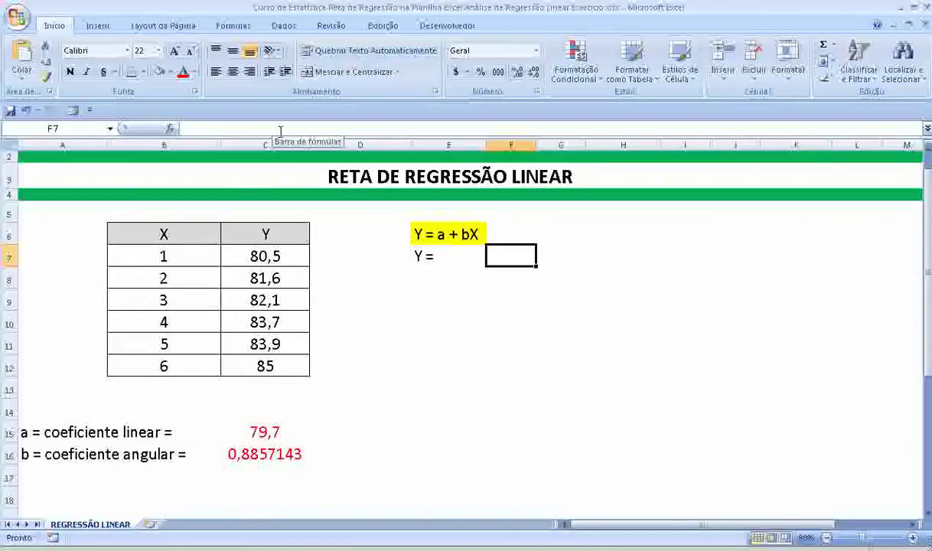
Set F7 to =C15, G7 to '+', and H7 to =C16, showing 79,7 + 0,88571
text(=)
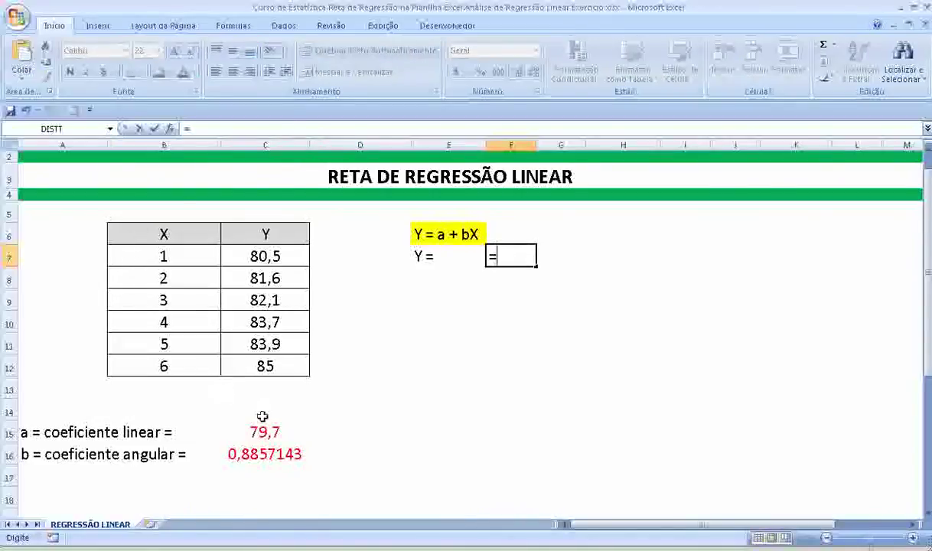
click(263, 427)
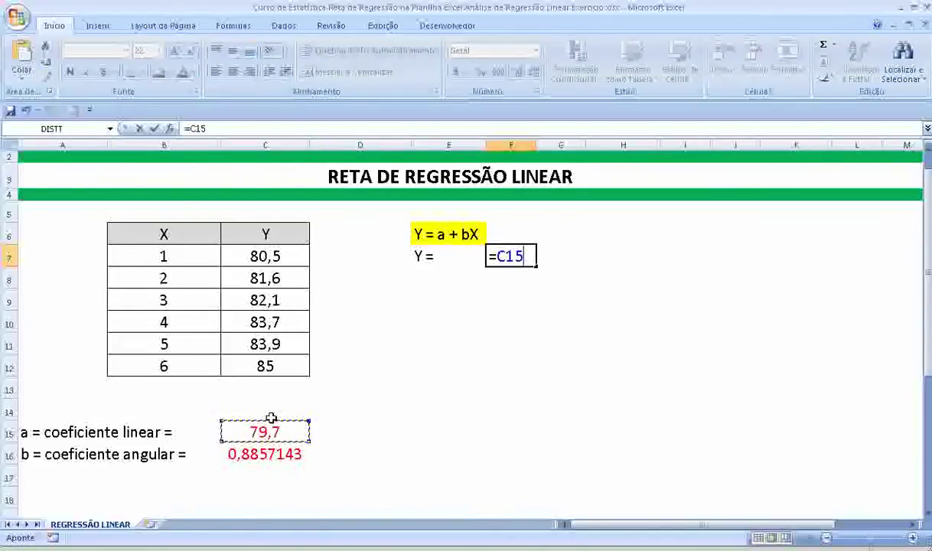
key(Return)
click(544, 263)
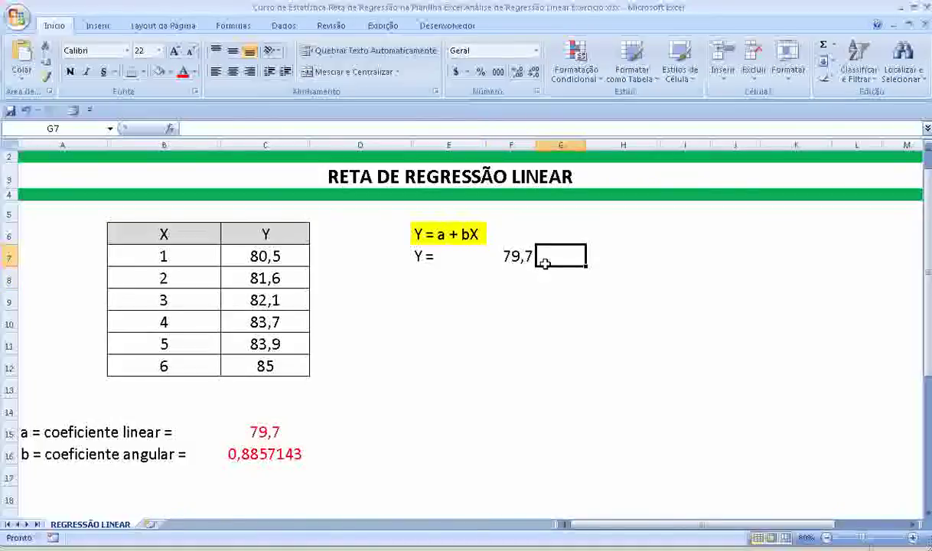
text(+)
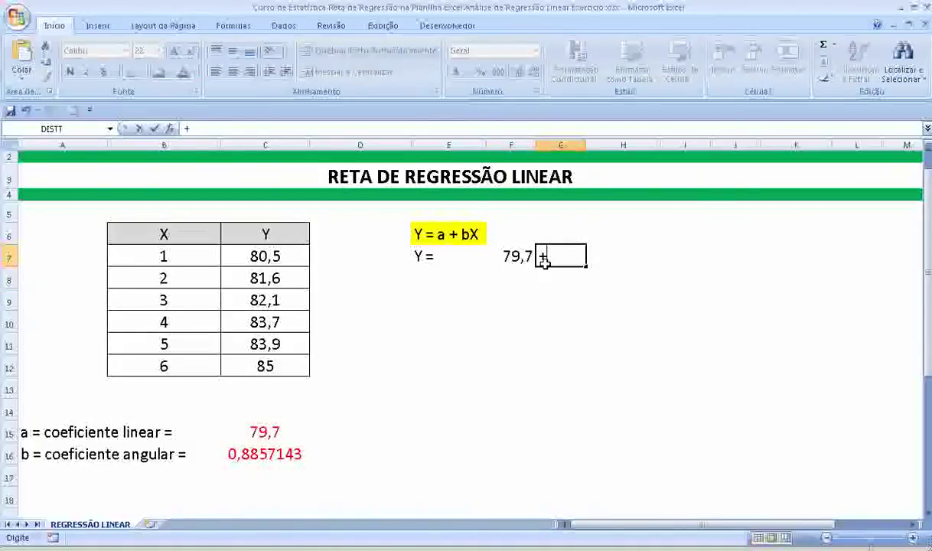
key(Return)
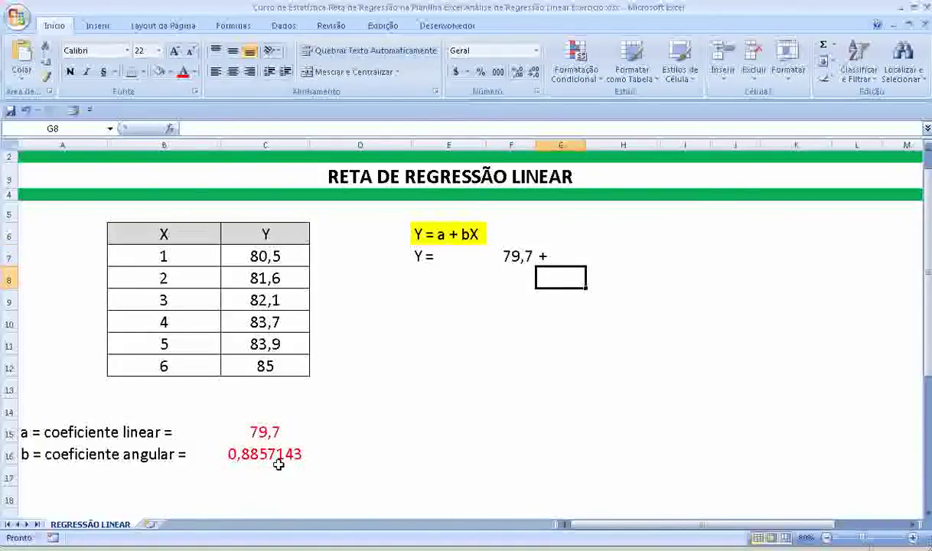
click(609, 257)
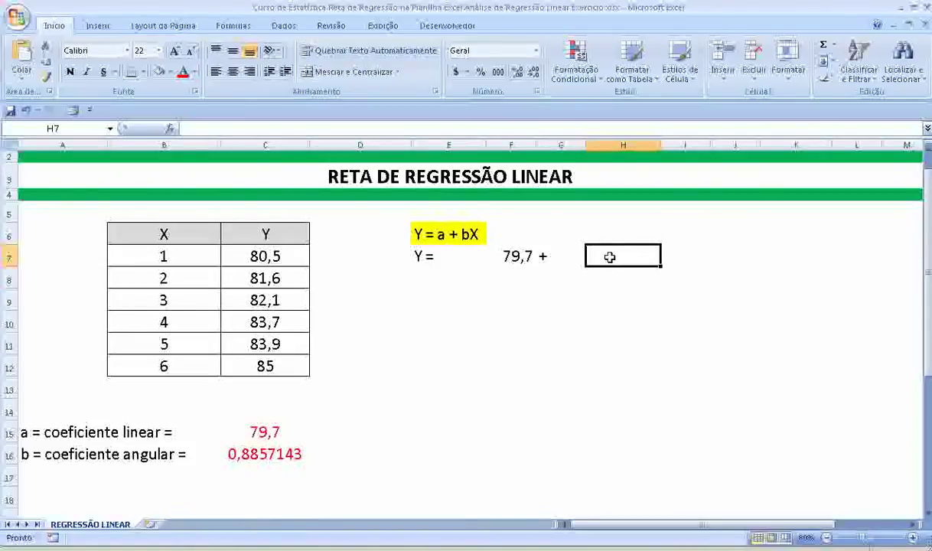
text(=)
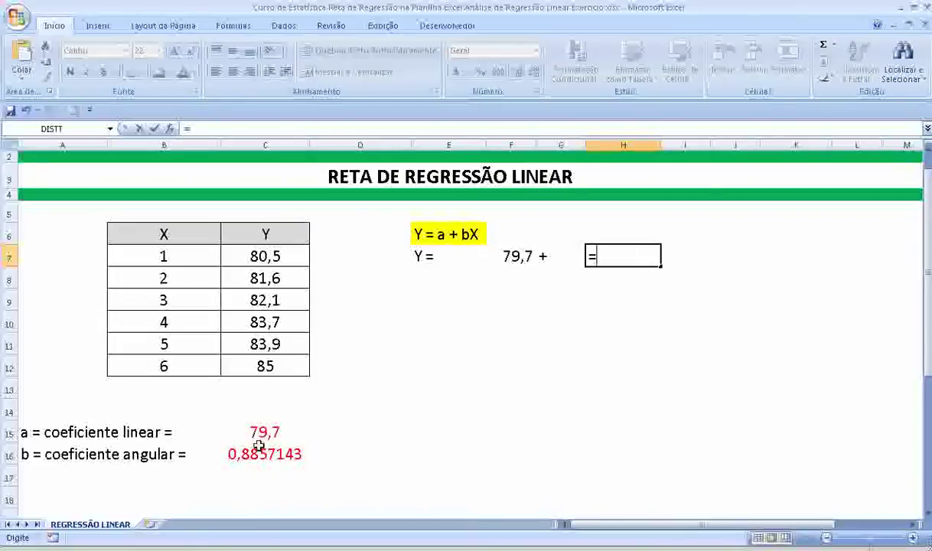
click(258, 445)
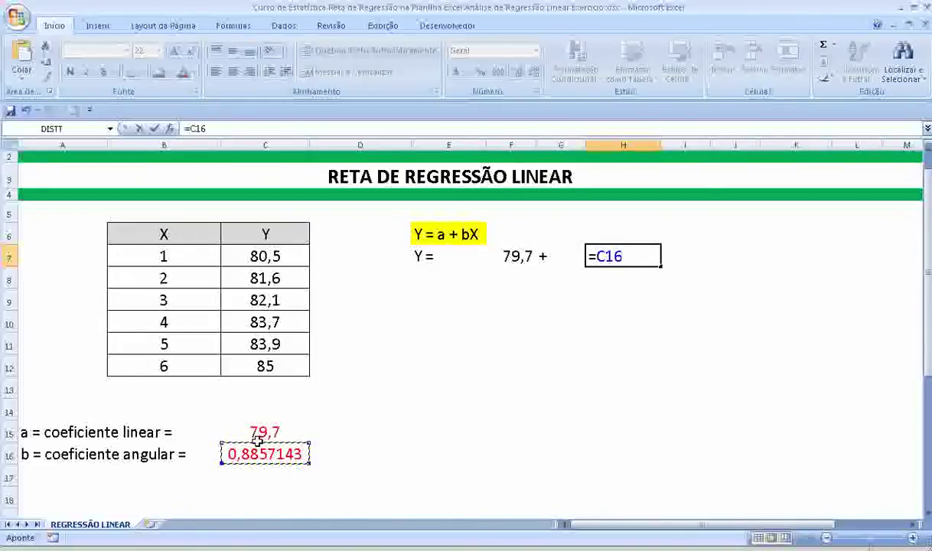
key(Return)
Put 'X' in I7 and the caption 'RETA DE REGRESSÃO' in J7
key(Up)
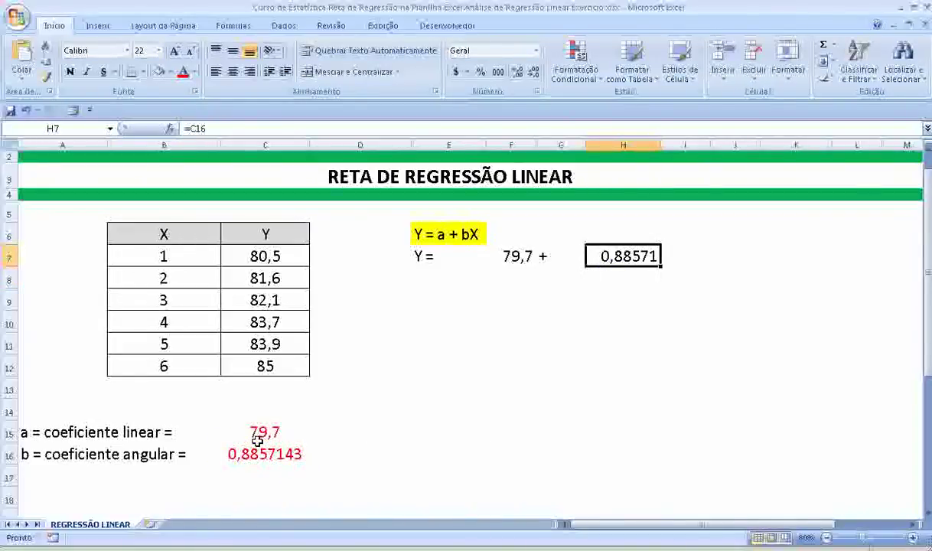
key(Right)
text(X)
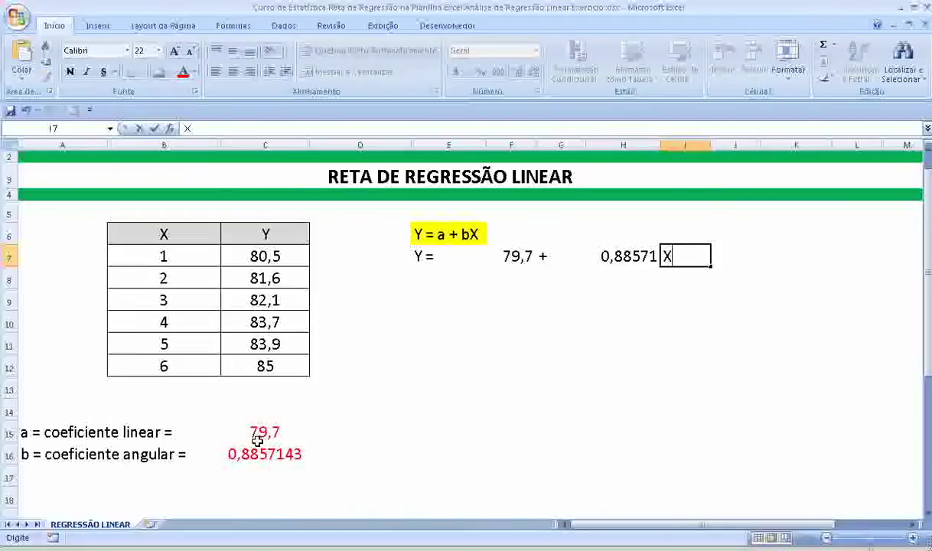
key(Return)
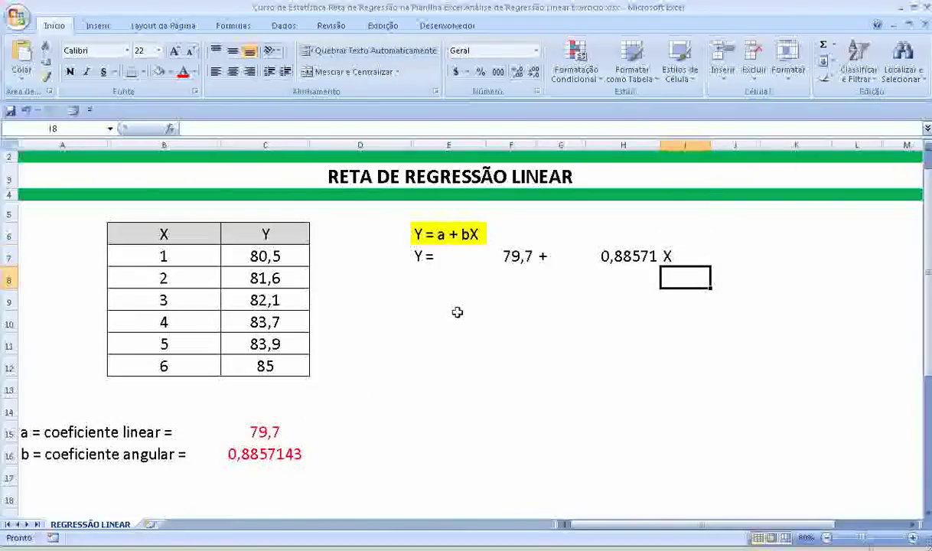
drag(442, 252, 679, 256)
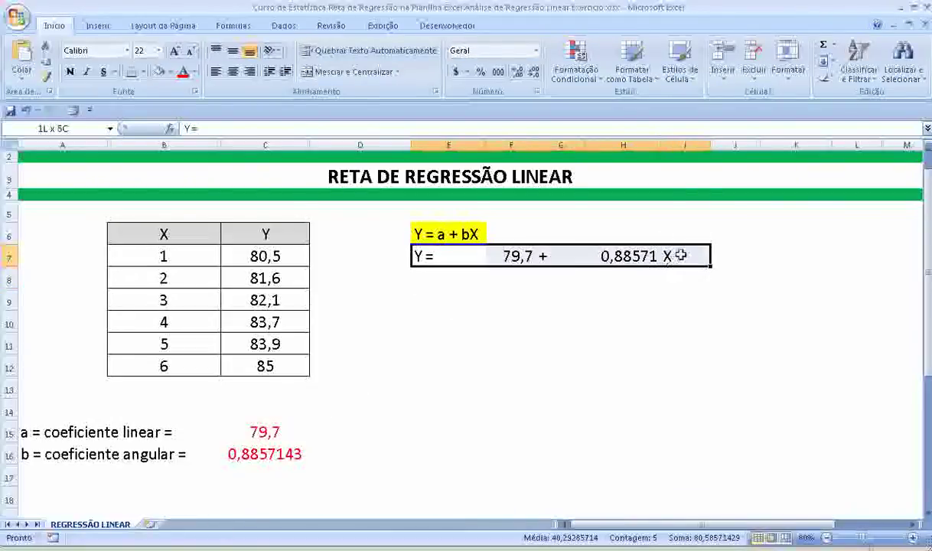
click(731, 262)
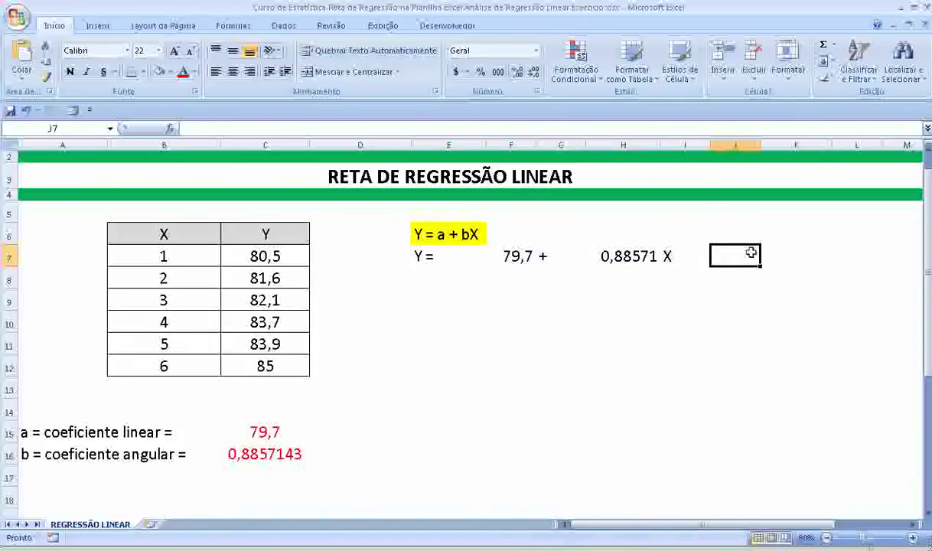
text(RET)
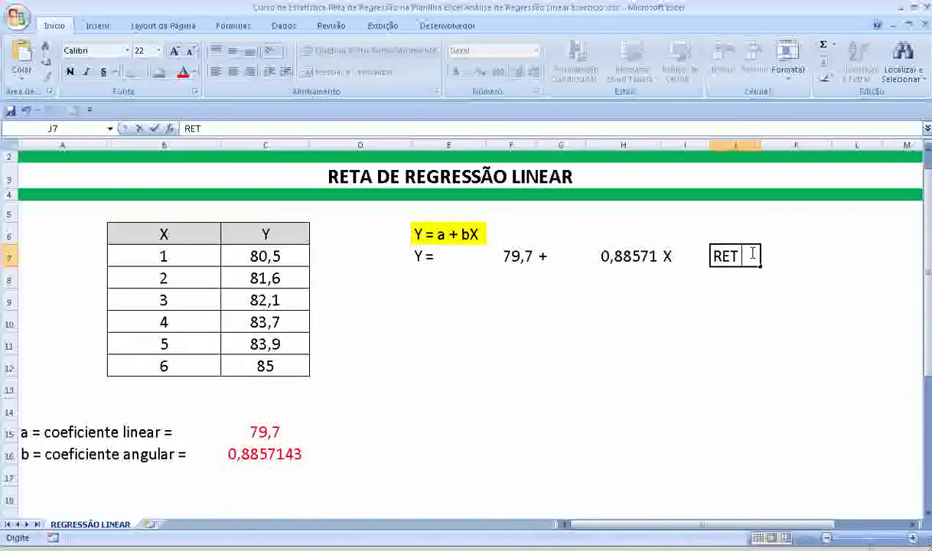
text(A DE)
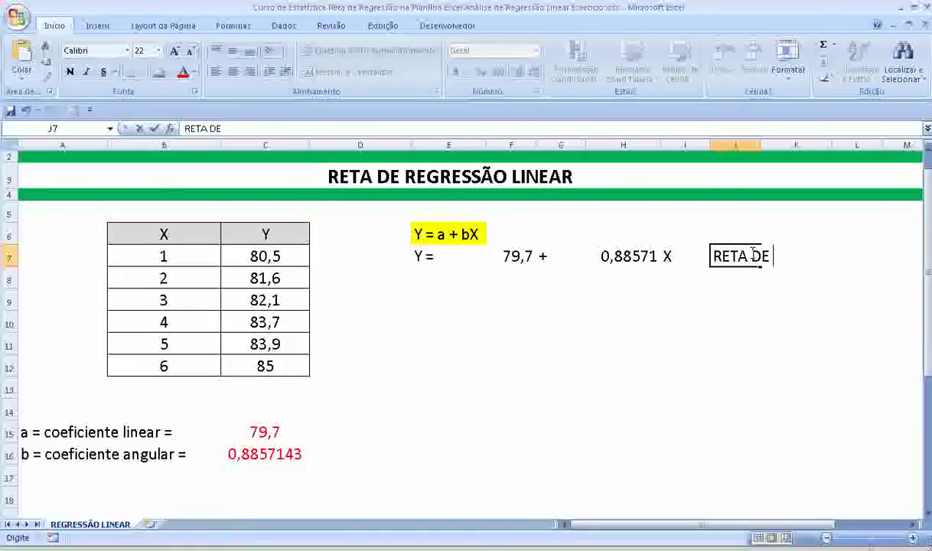
text( REGRESS)
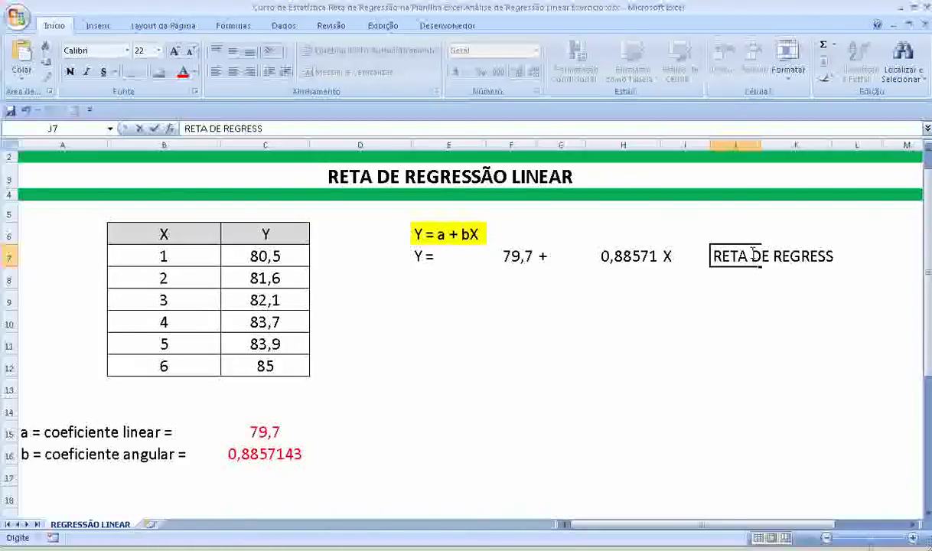
text(ÃO)
key(Return)
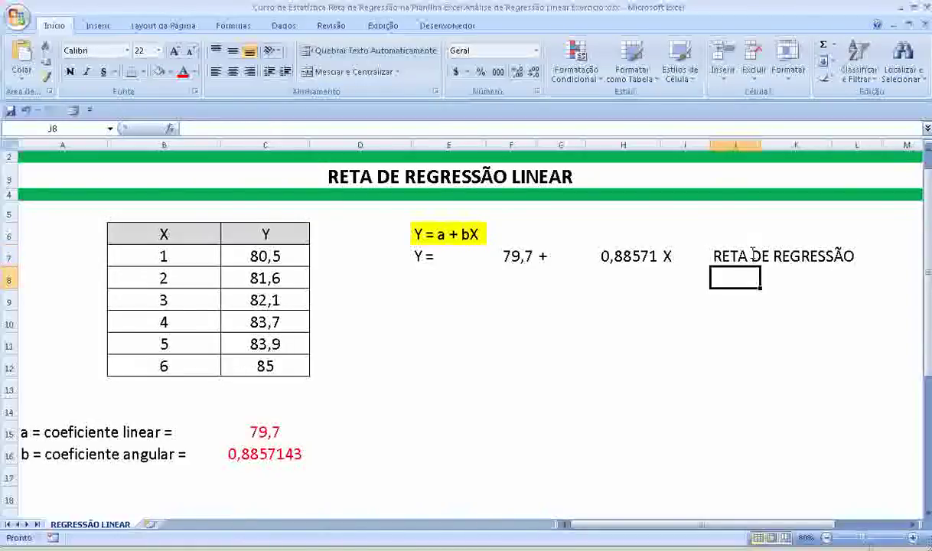
Make the E7:K7 equation red, widen column D, and enter 'RETA DE REGRESSÃO' in D6
drag(422, 253, 845, 257)
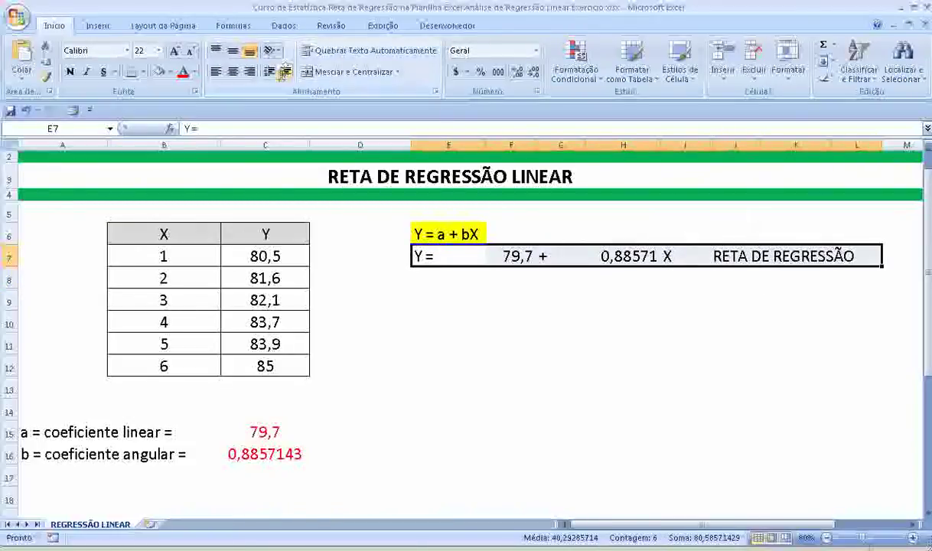
click(182, 71)
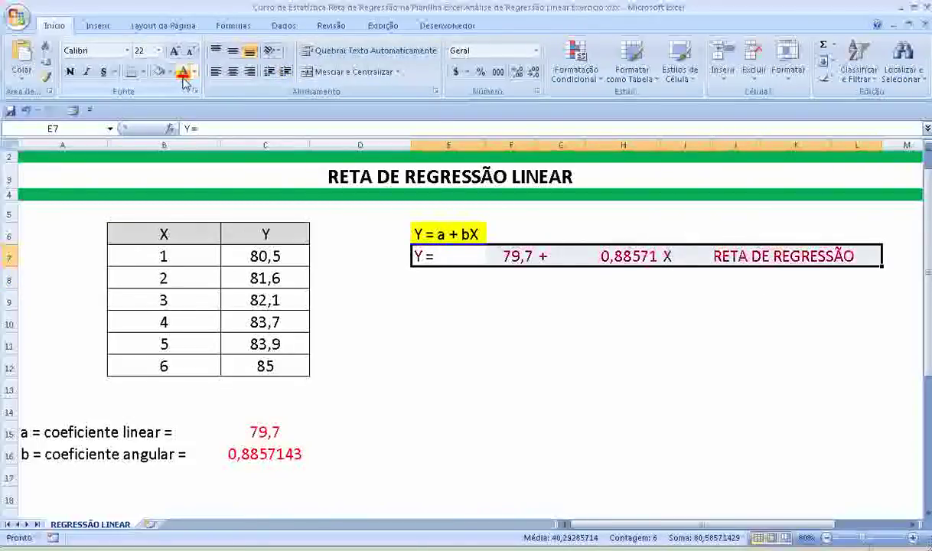
click(359, 231)
drag(412, 146, 454, 145)
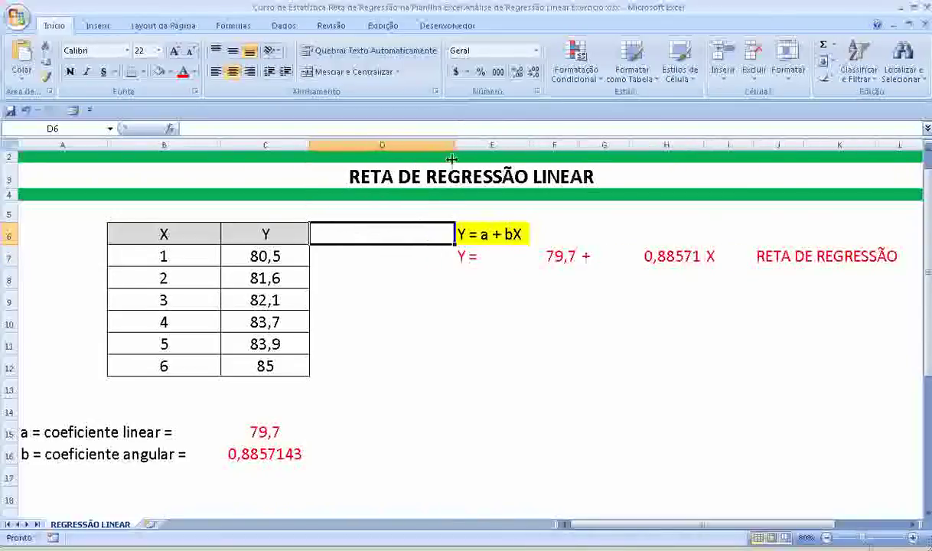
text(RE)
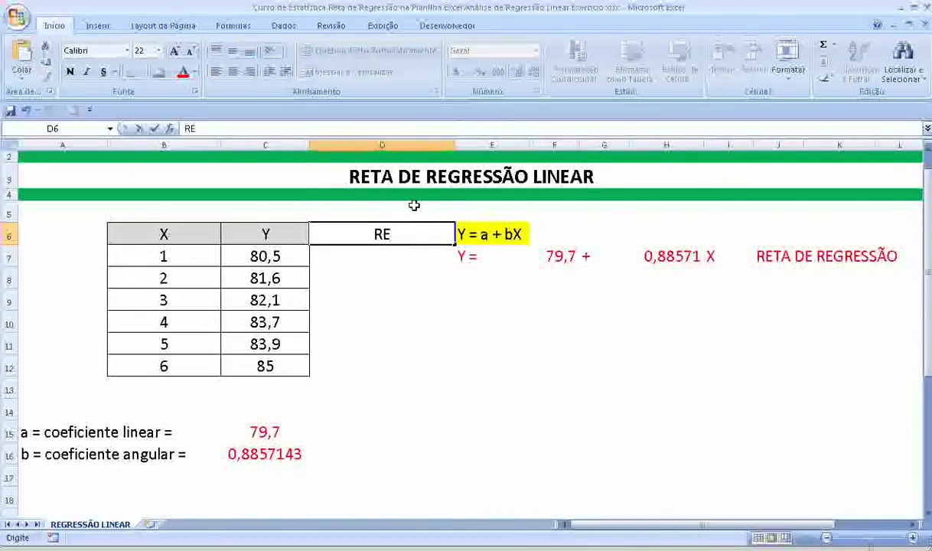
text(TA DE R)
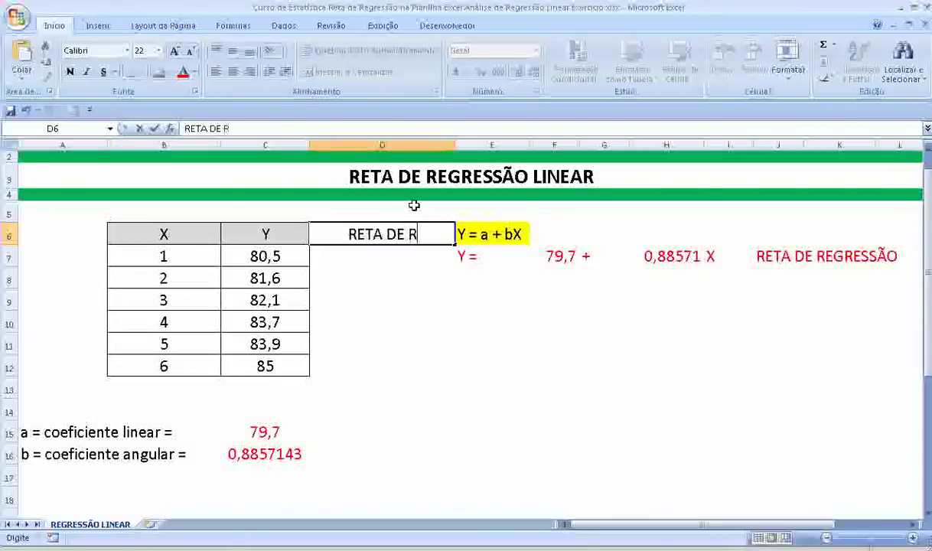
text(EGRESSÃ)
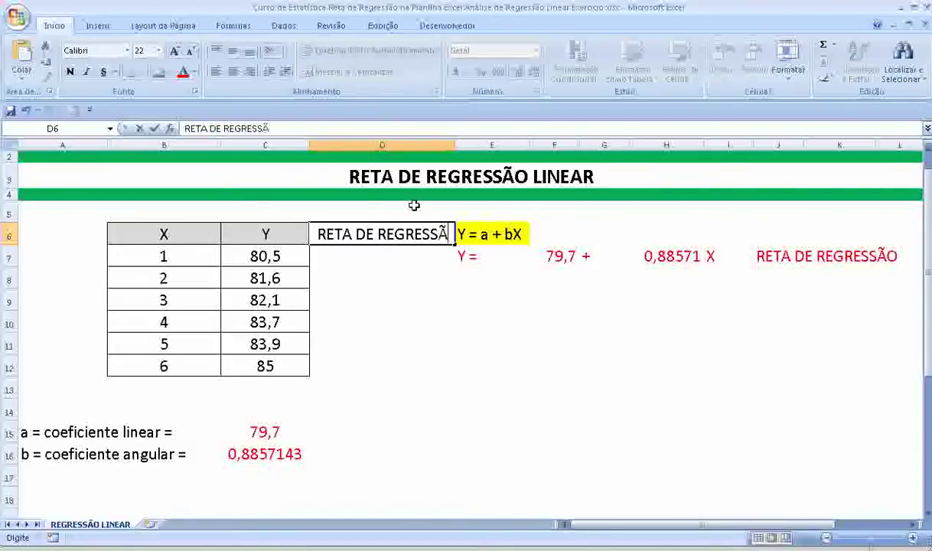
text(O)
key(Return)
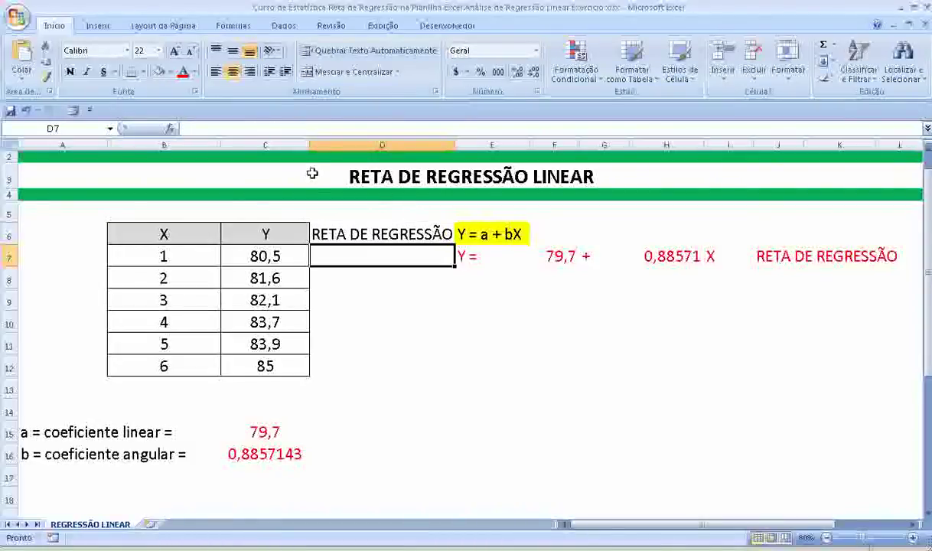
Apply Todas as bordas to the RETA DE REGRESSÃO column D6:D12
drag(334, 238, 333, 364)
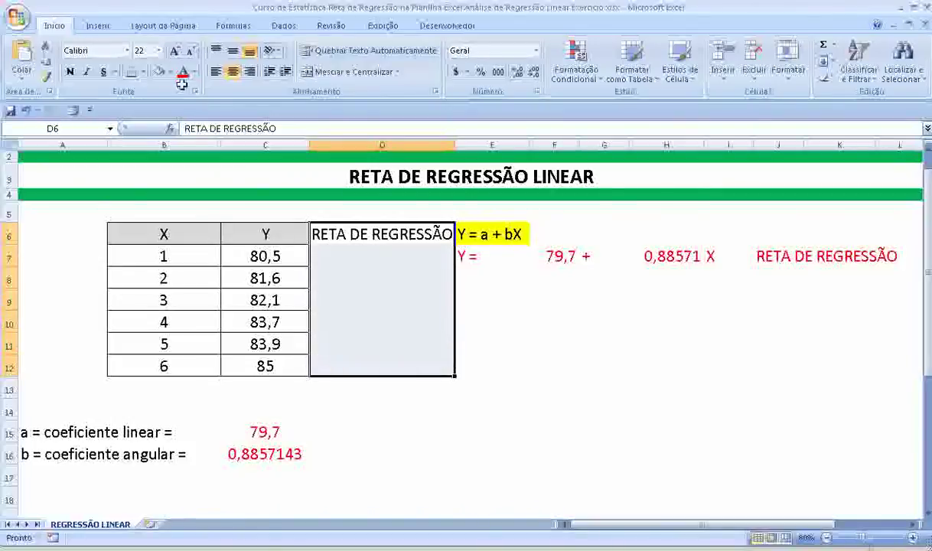
click(143, 71)
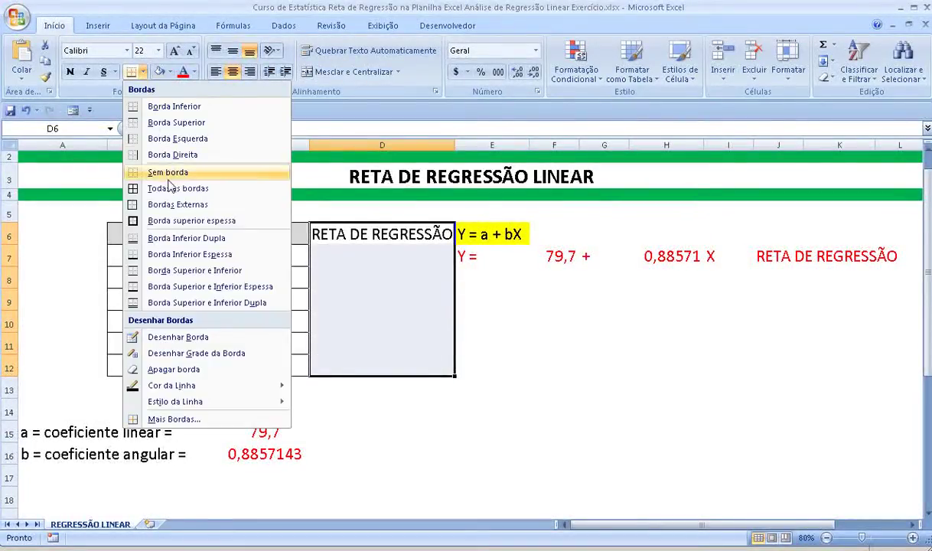
click(170, 189)
Format-paint the Y header style from C6 onto D6, then start a formula in D7
click(289, 234)
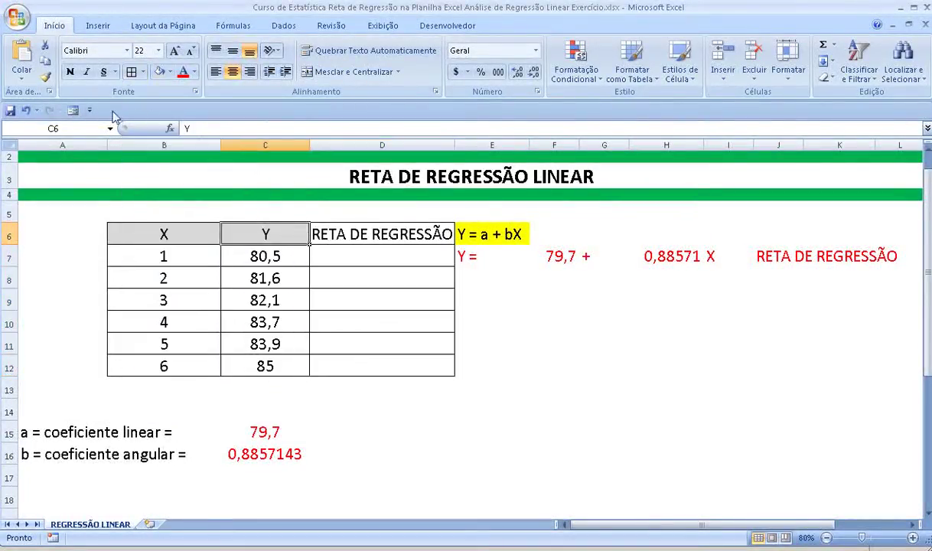
click(46, 79)
drag(323, 235, 356, 257)
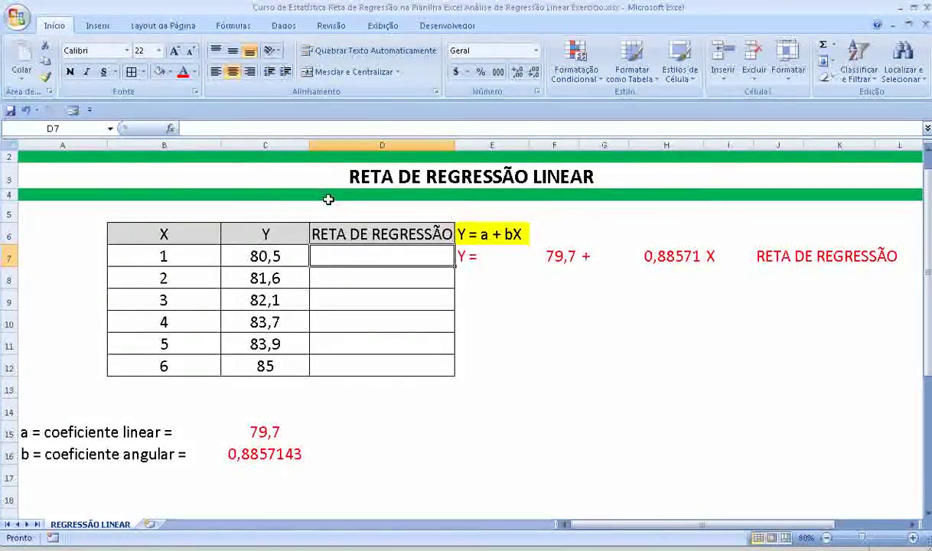
text(=)
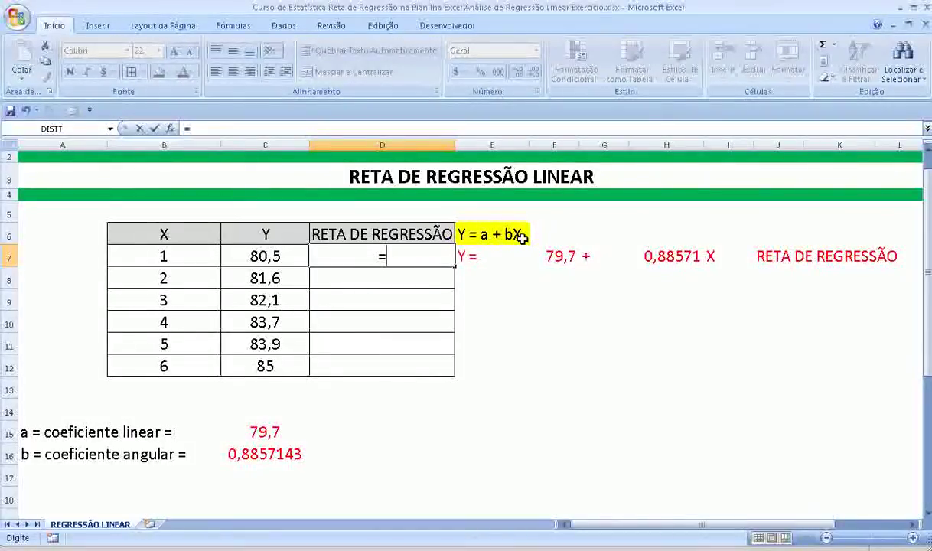
Enter =$C$15+$C$16*B7 in D7 with absolute coefficient references, giving 80,58571429
click(261, 433)
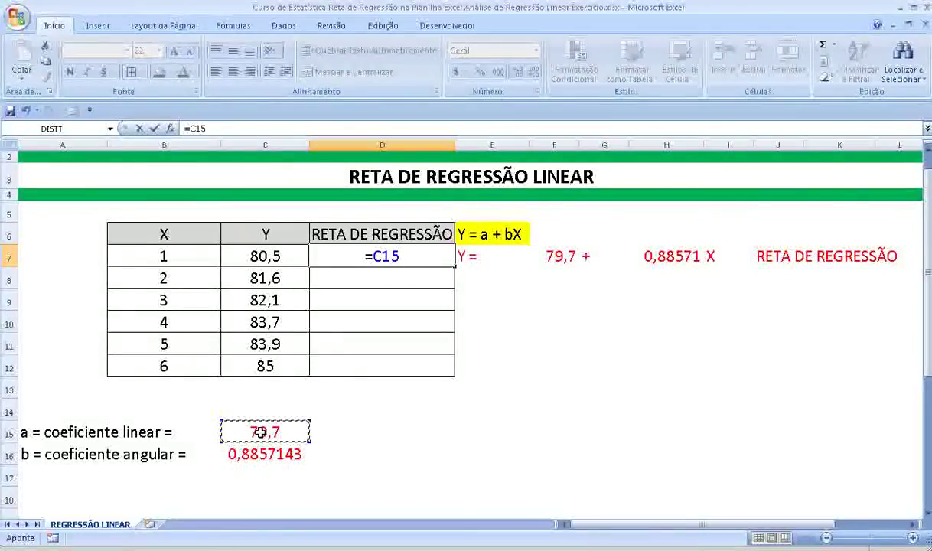
double_click(199, 128)
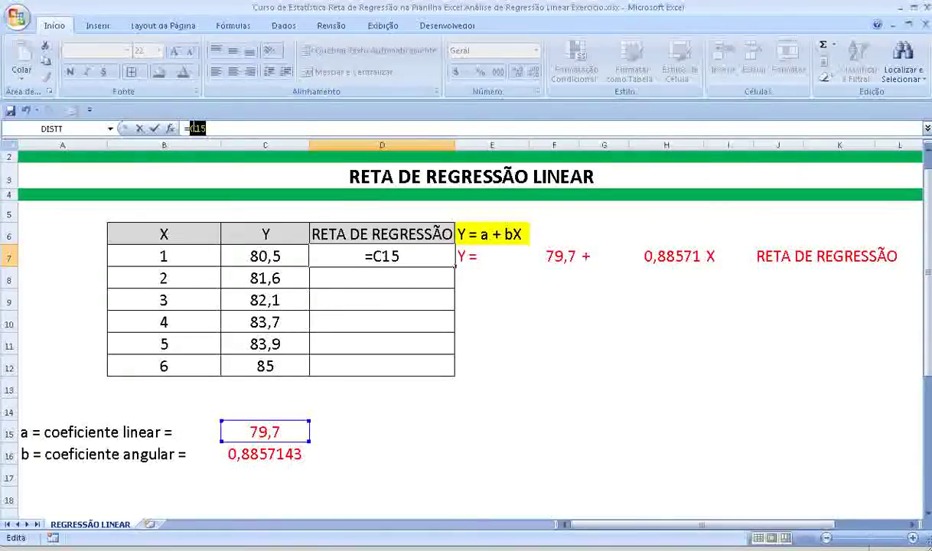
key(F4)
click(228, 132)
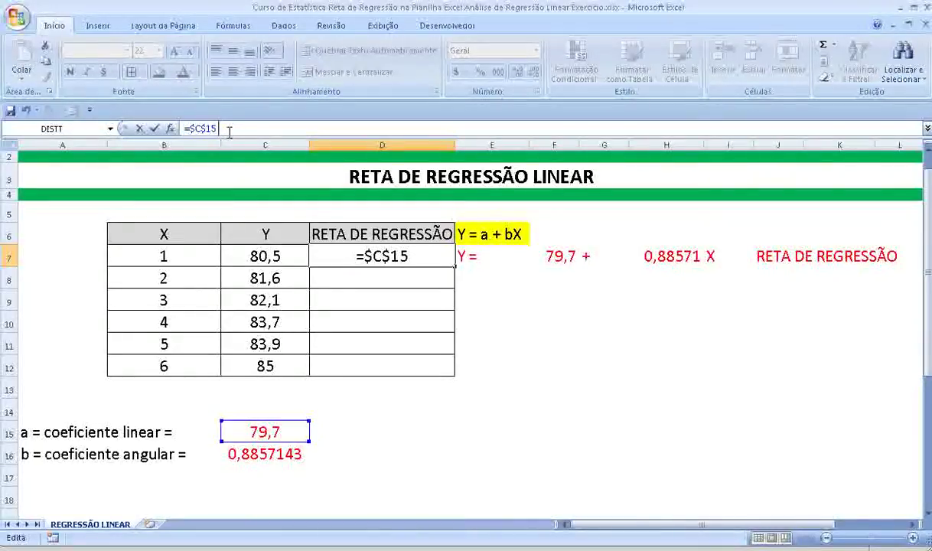
text( +)
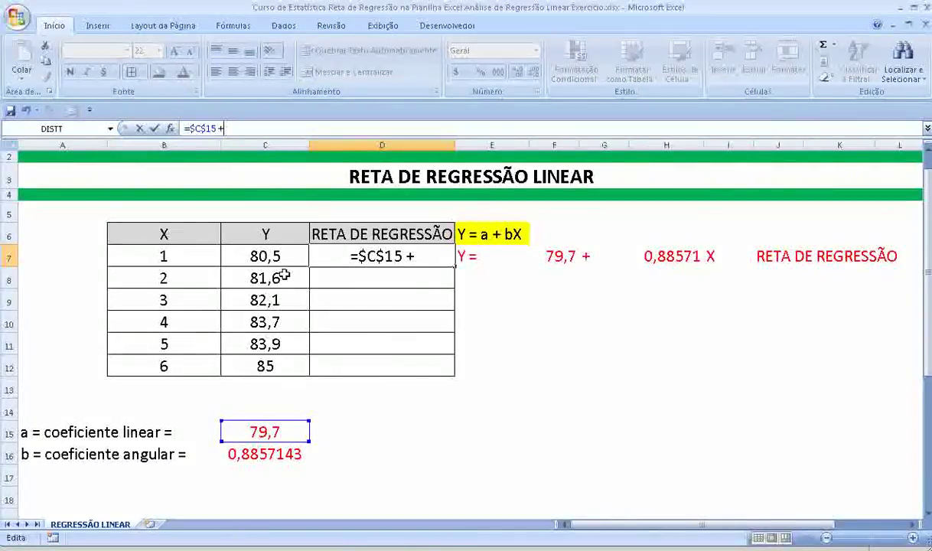
click(264, 453)
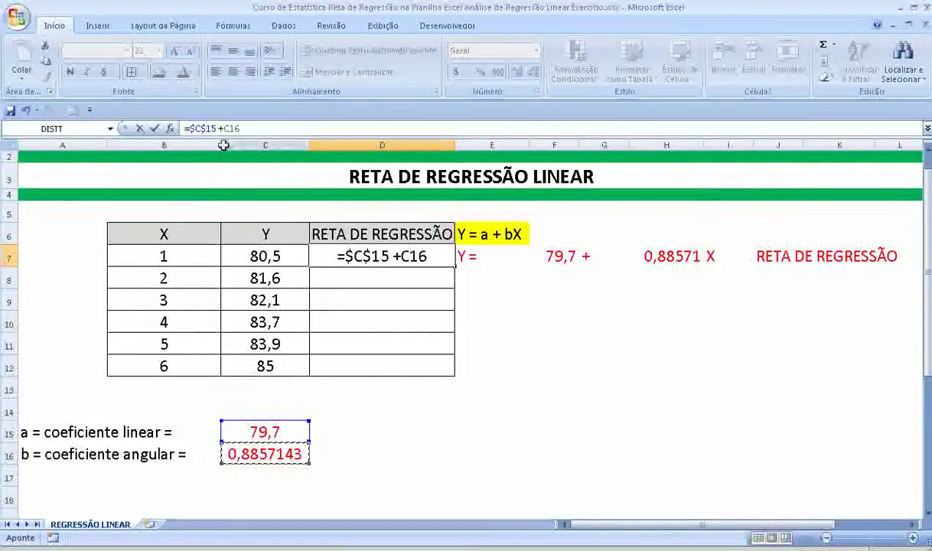
double_click(232, 129)
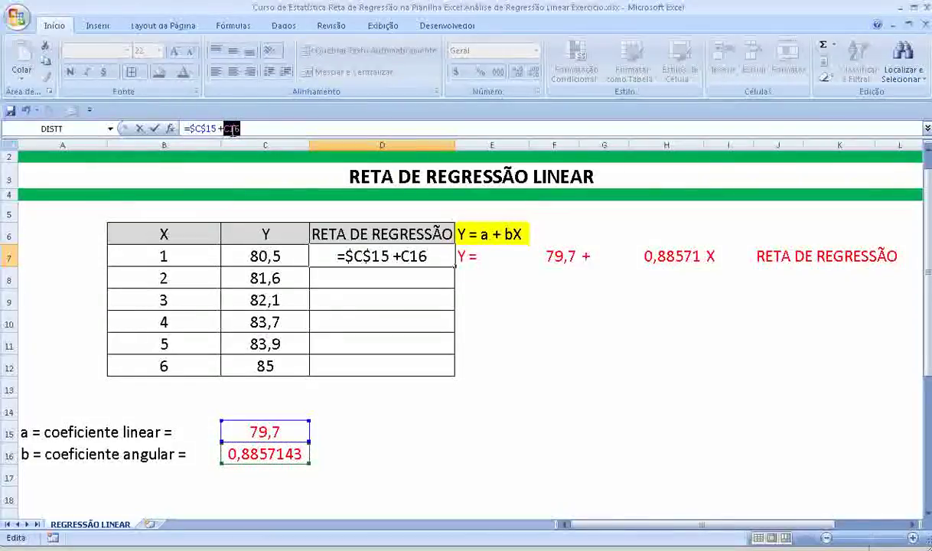
key(F4)
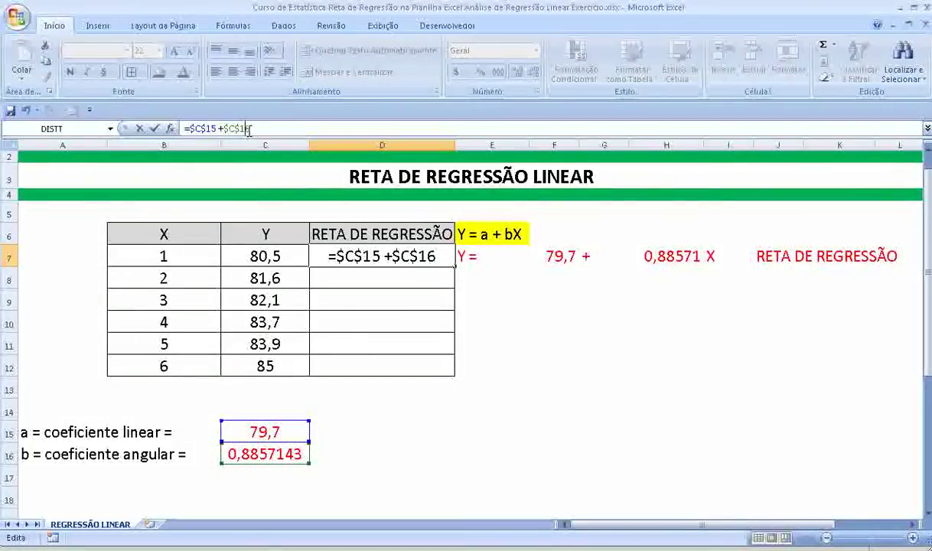
text(*)
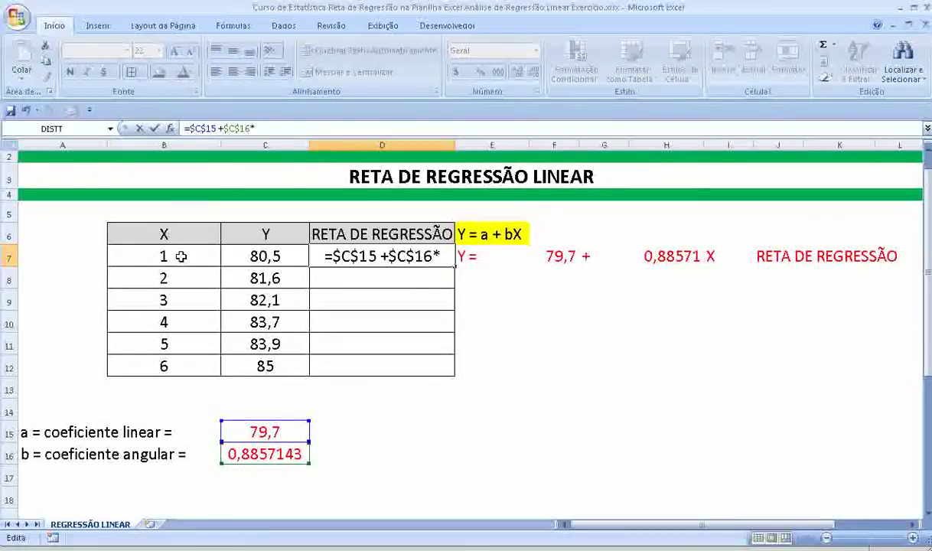
click(182, 257)
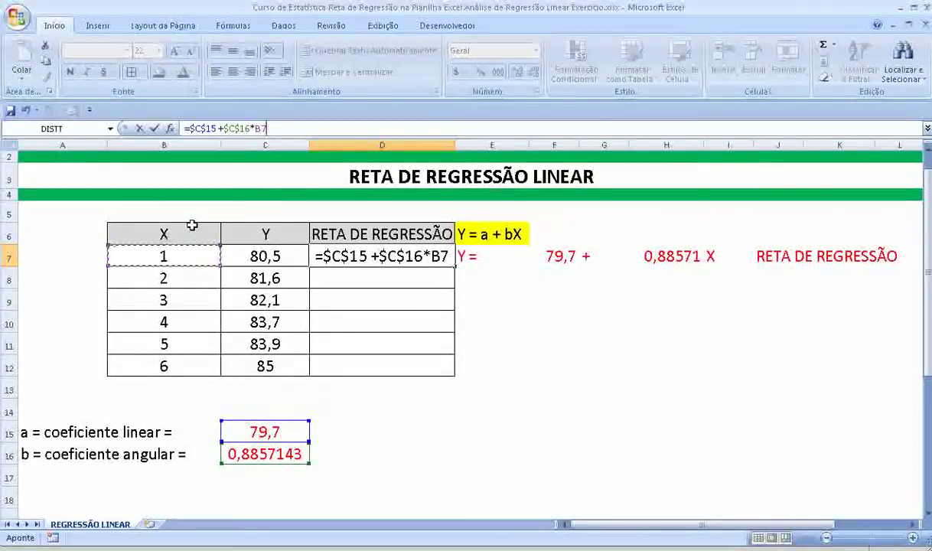
key(Return)
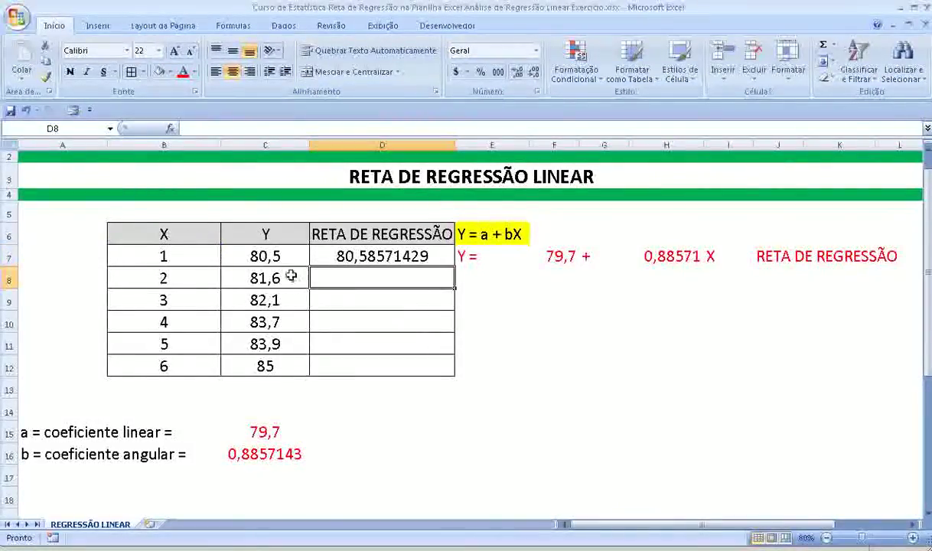
click(279, 258)
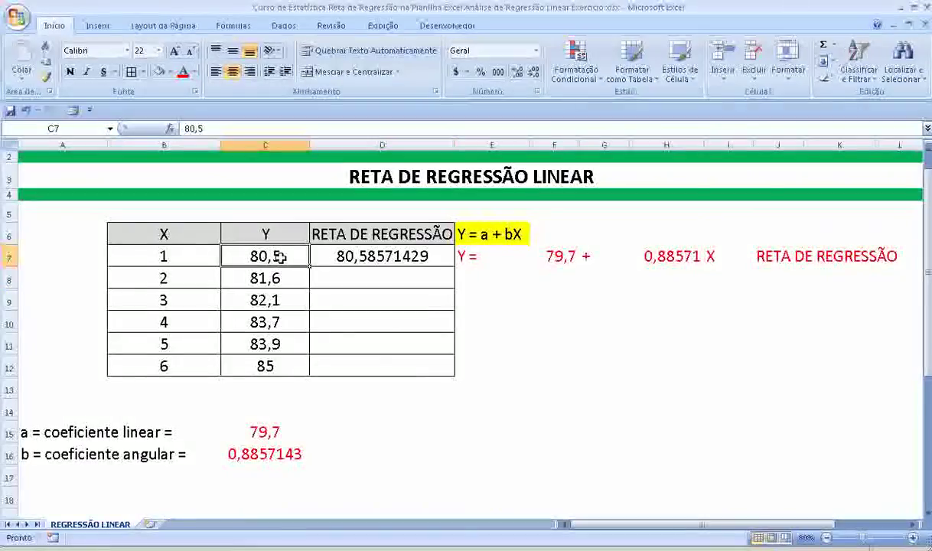
click(348, 258)
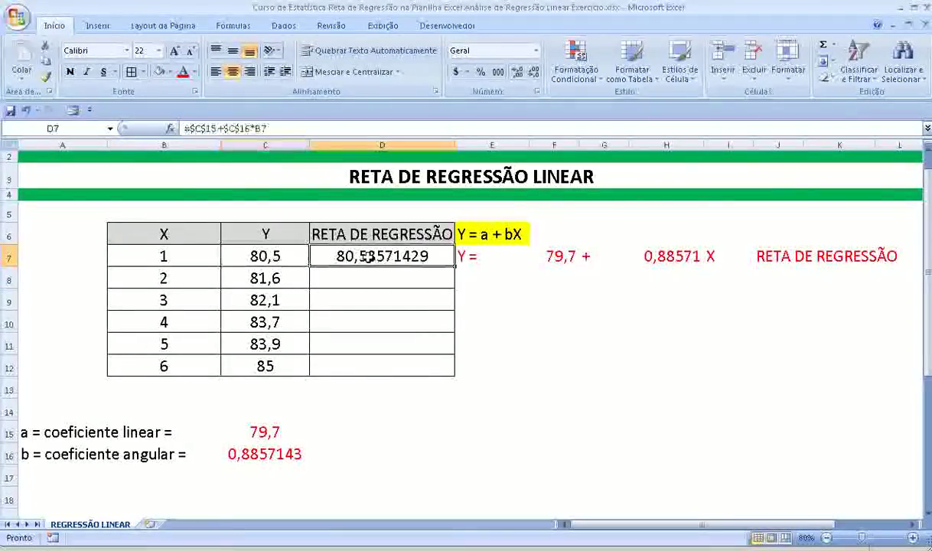
Fill D7's regression formula down to D12, then select the table B6:D12
drag(454, 266, 452, 373)
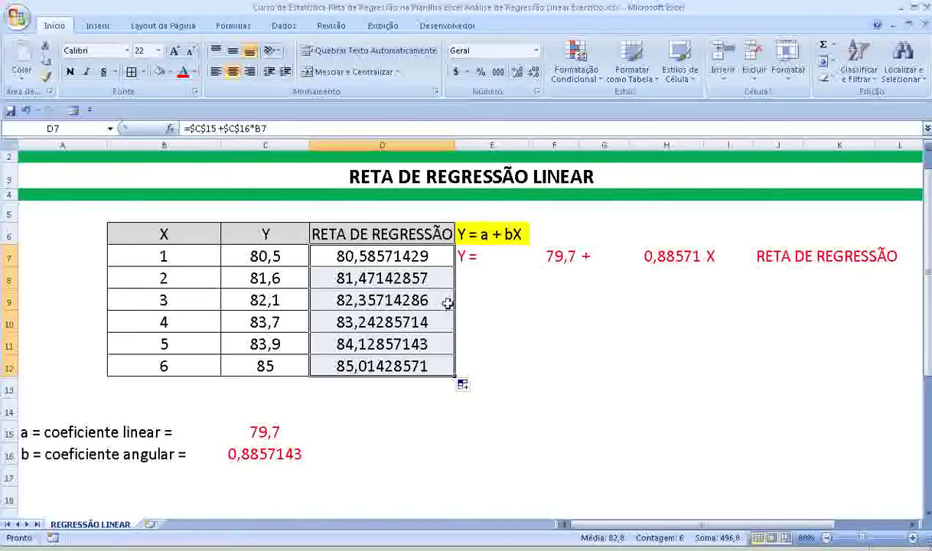
click(227, 235)
drag(187, 234, 344, 360)
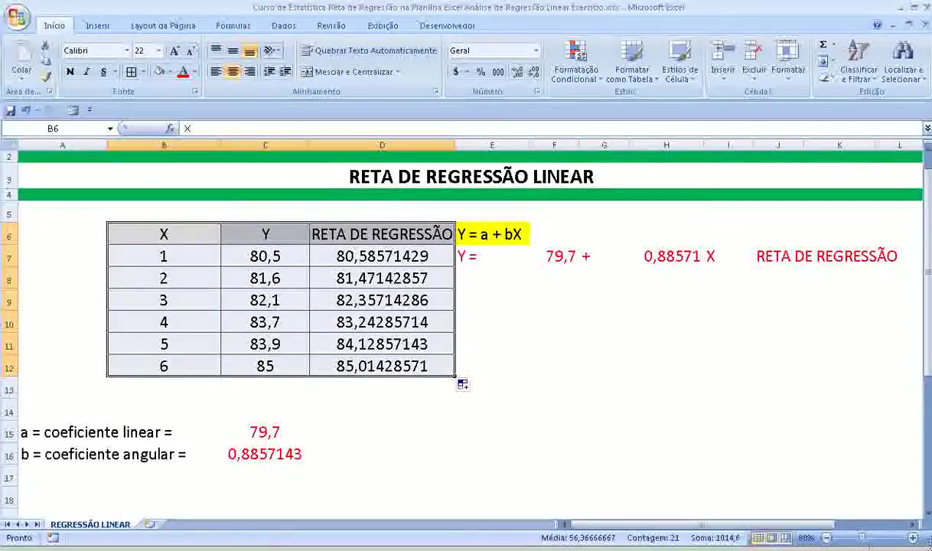
Insert a Dispersão chart with lines of Y and RETA DE REGRESSÃO, placed right of the table
click(97, 26)
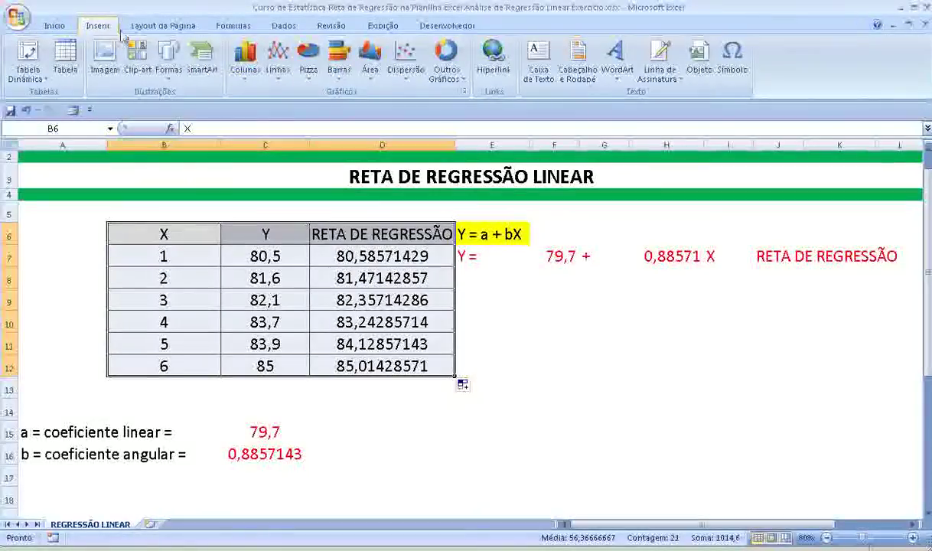
click(417, 67)
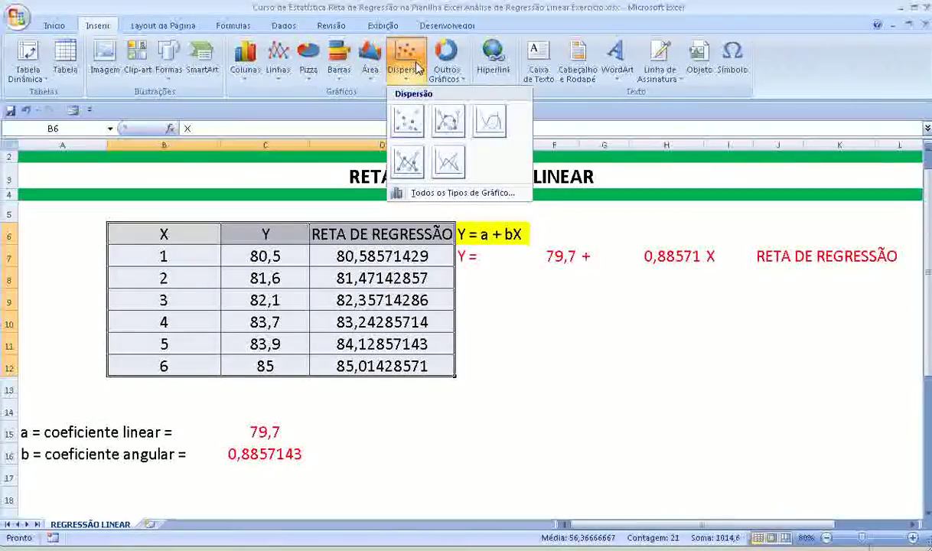
click(454, 130)
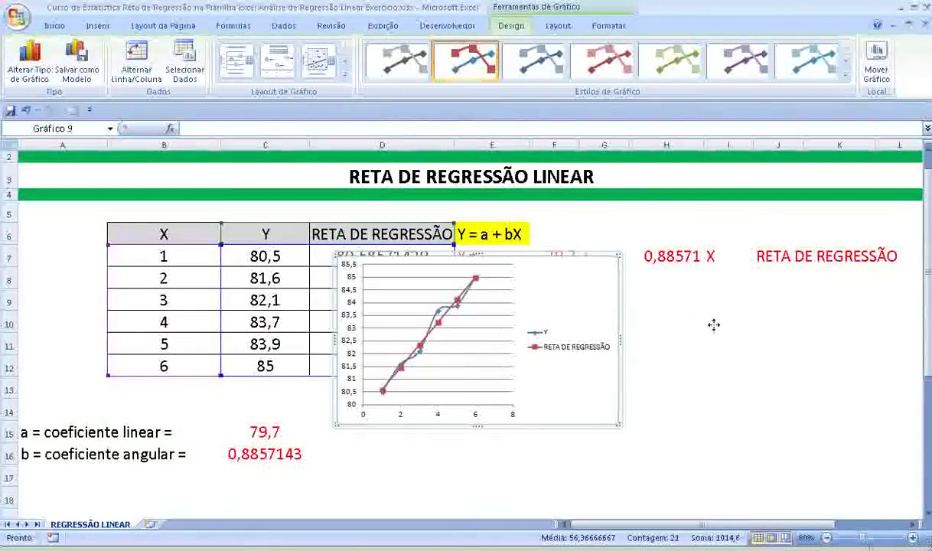
drag(639, 300, 738, 333)
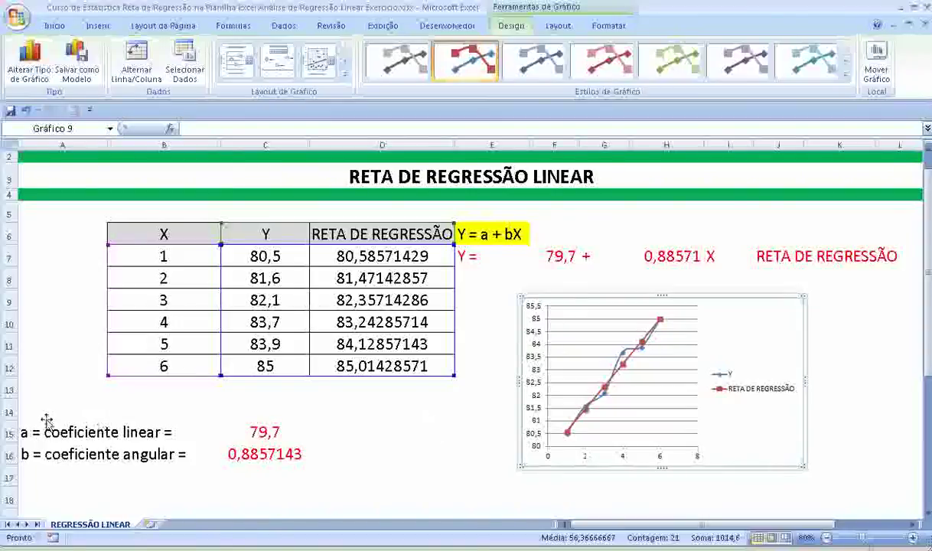
drag(34, 432, 207, 454)
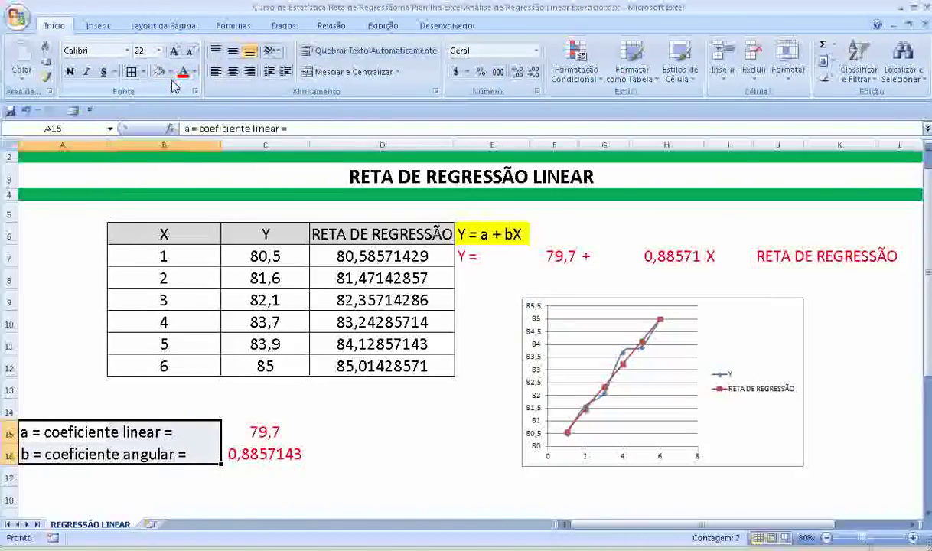
Give the a and b label cells A15:B16 a yellow fill
click(170, 71)
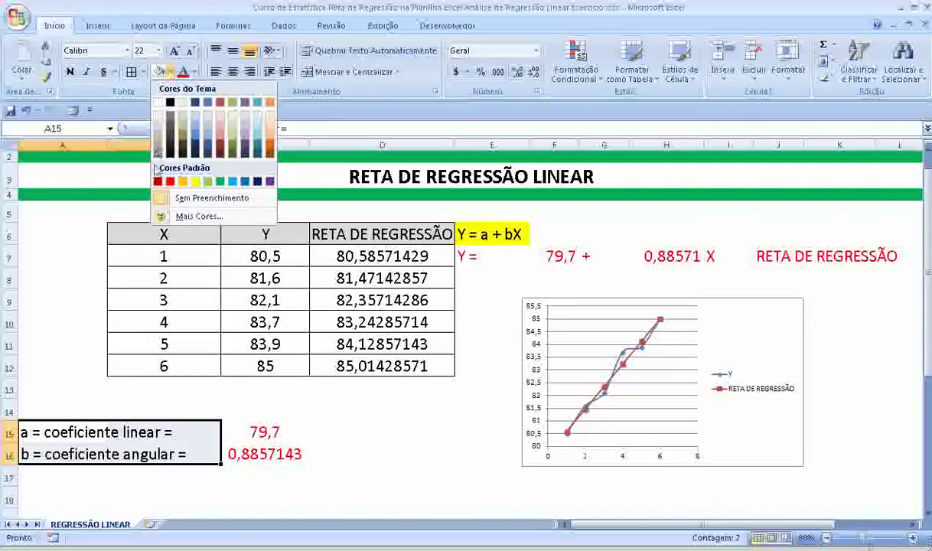
click(194, 182)
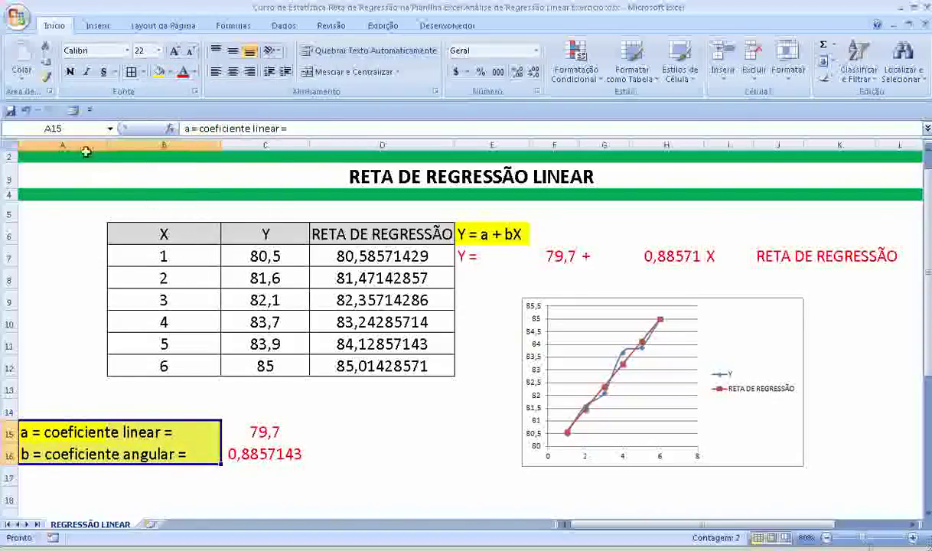
scroll(85, 152, up, 1)
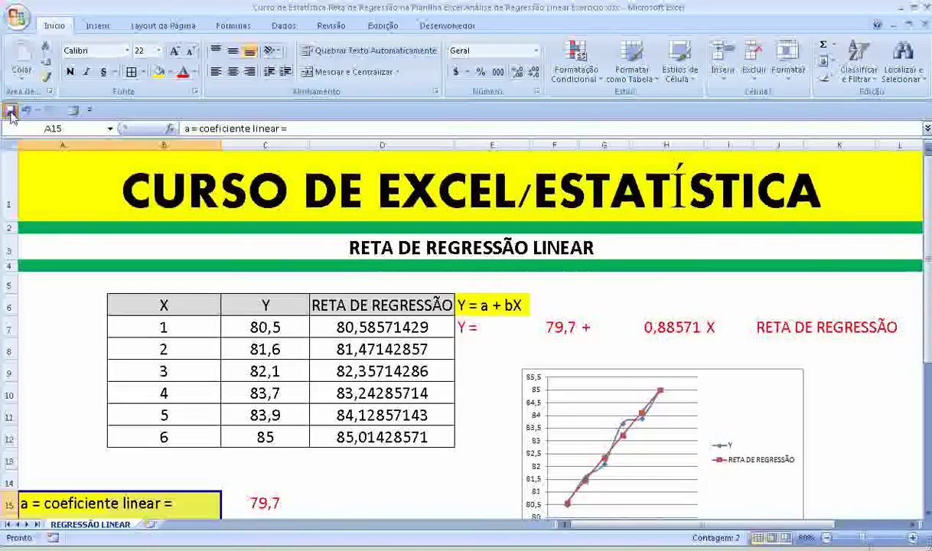